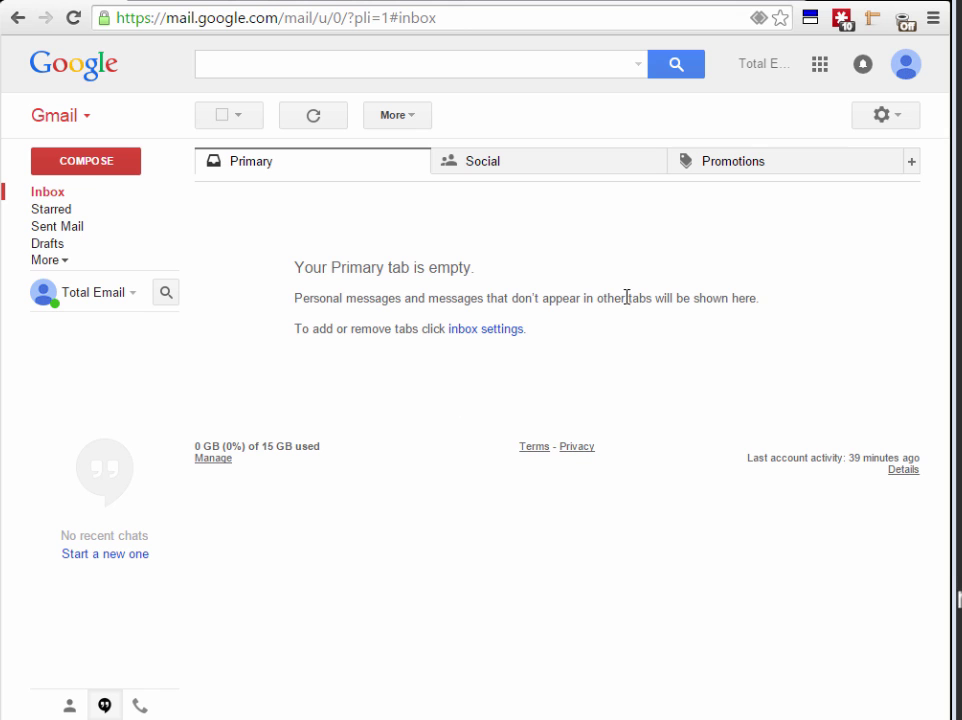
# Browse the Social and Promotions inbox categories, then return to Primary
pyautogui.click(520, 165)
pyautogui.click(722, 163)
pyautogui.click(515, 165)
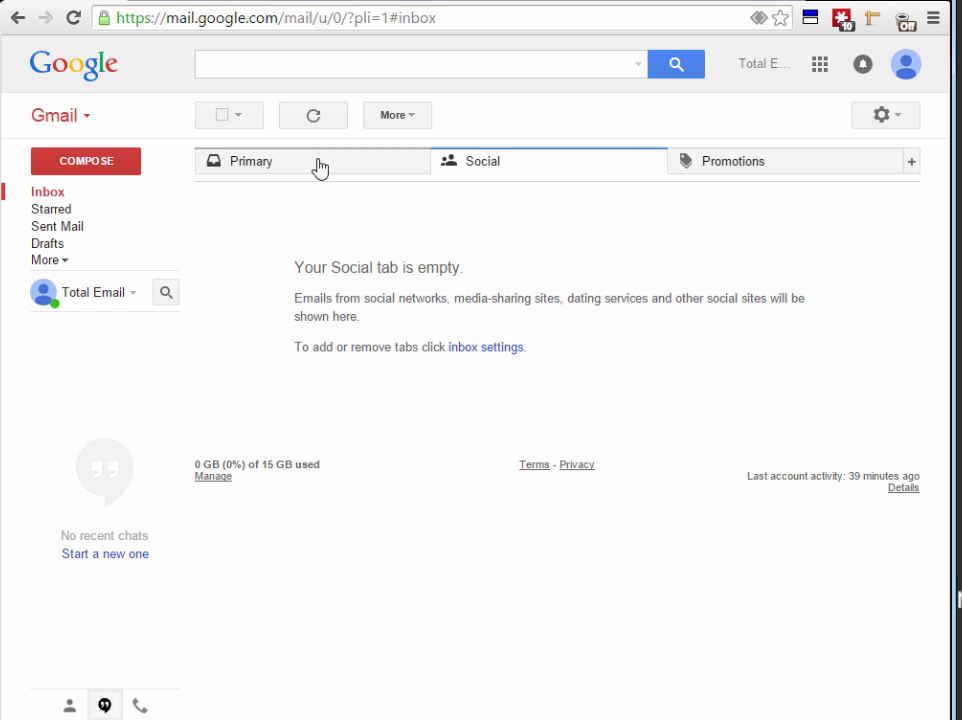
pyautogui.click(305, 167)
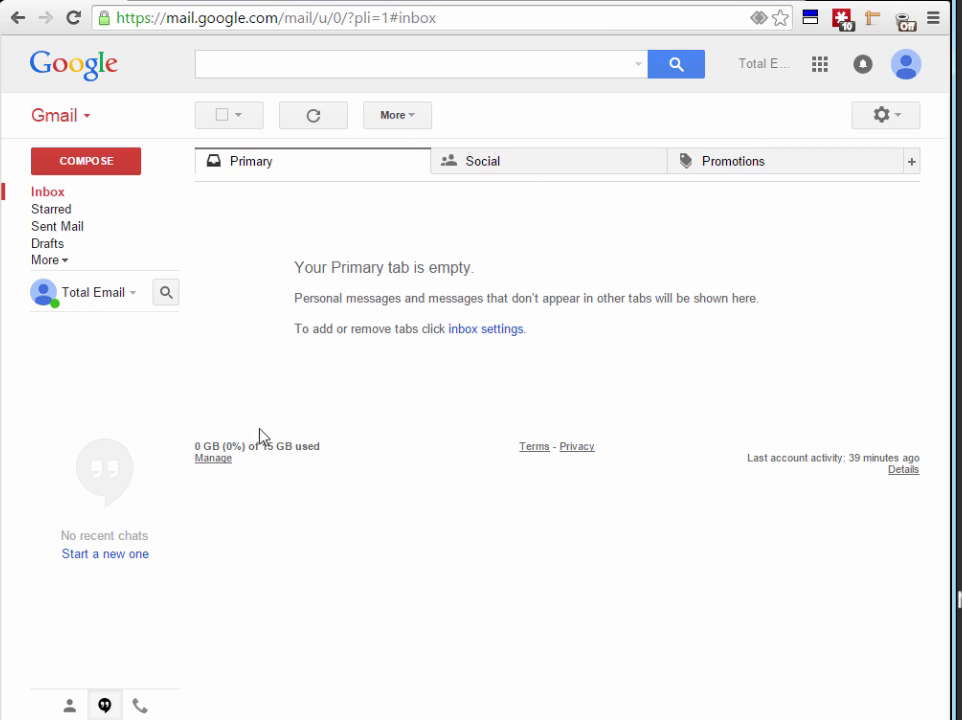
# Open Gmail's Forwarding and POP/IMAP settings and highlight that POP is enabled for all mail
pyautogui.click(893, 120)
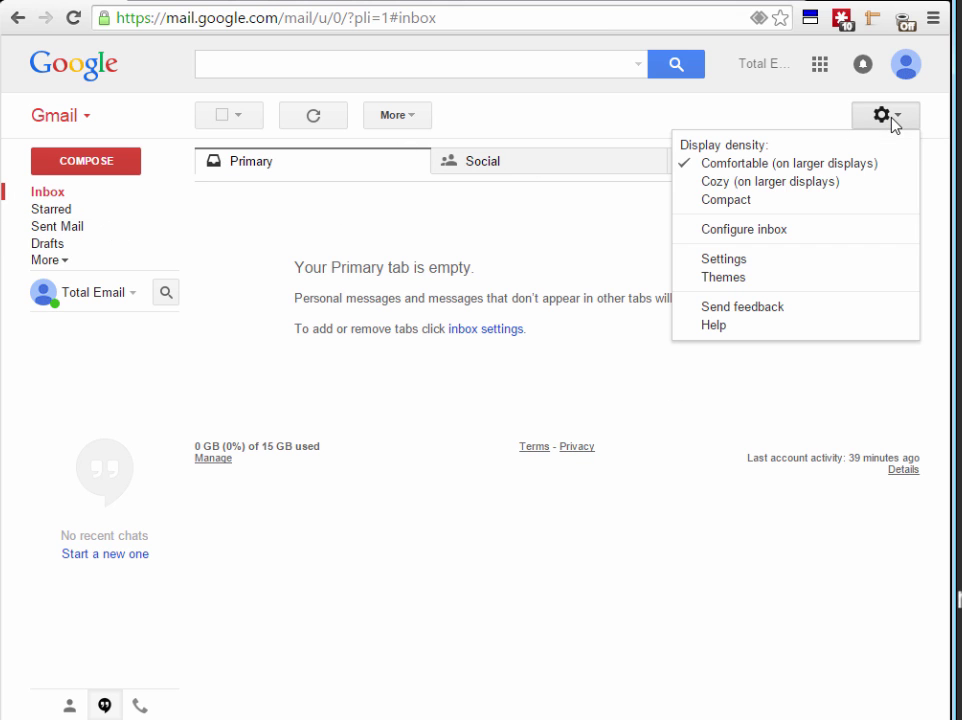
pyautogui.click(724, 262)
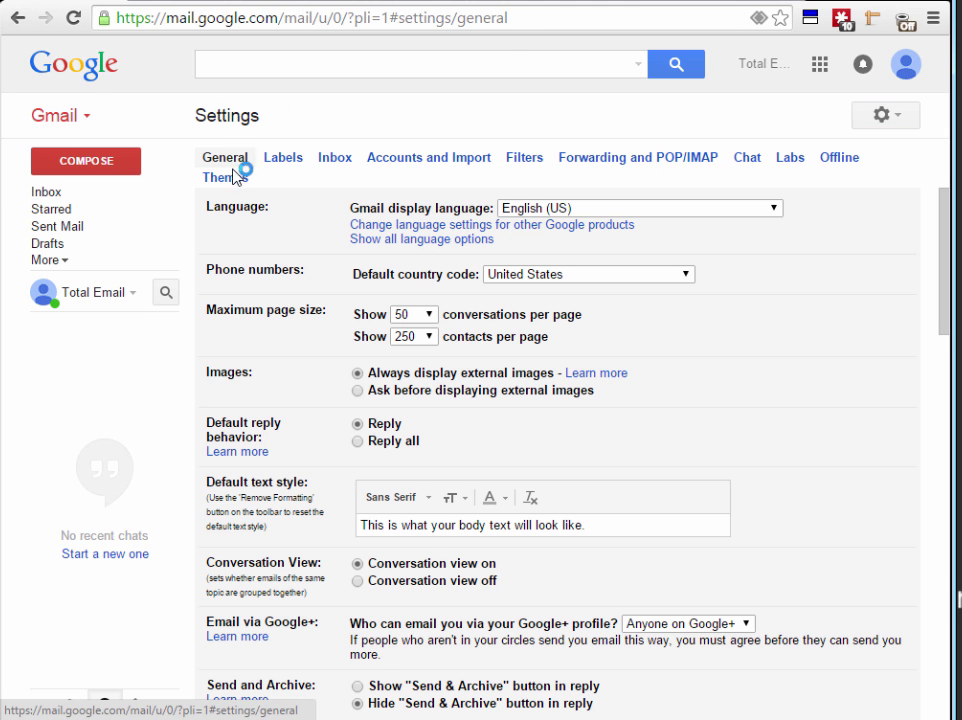
pyautogui.click(639, 161)
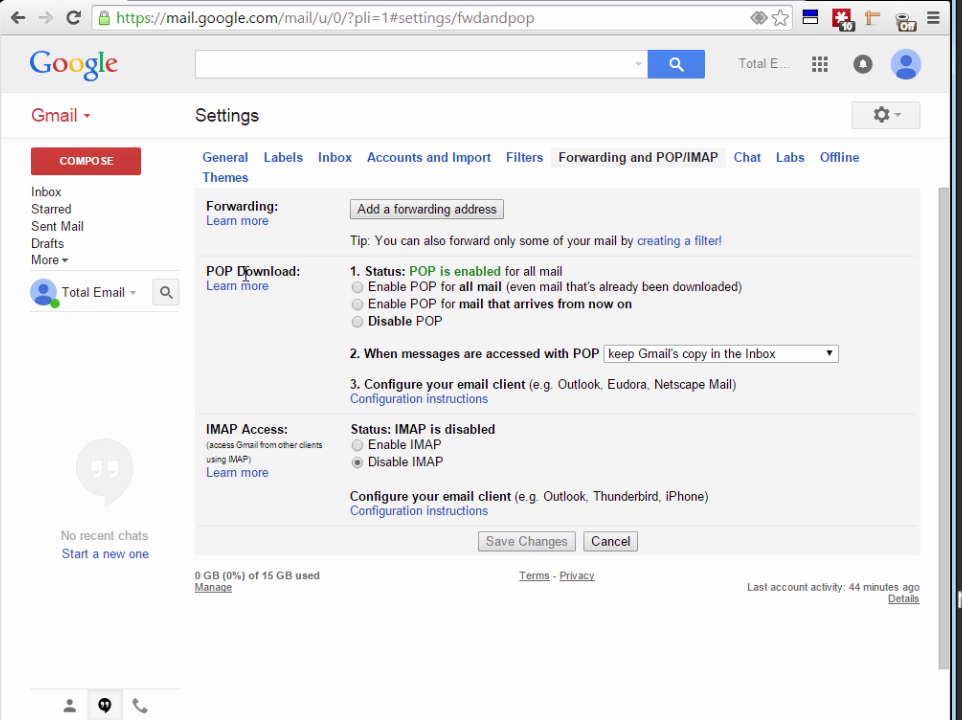
pyautogui.moveTo(379, 273); pyautogui.dragTo(571, 272)
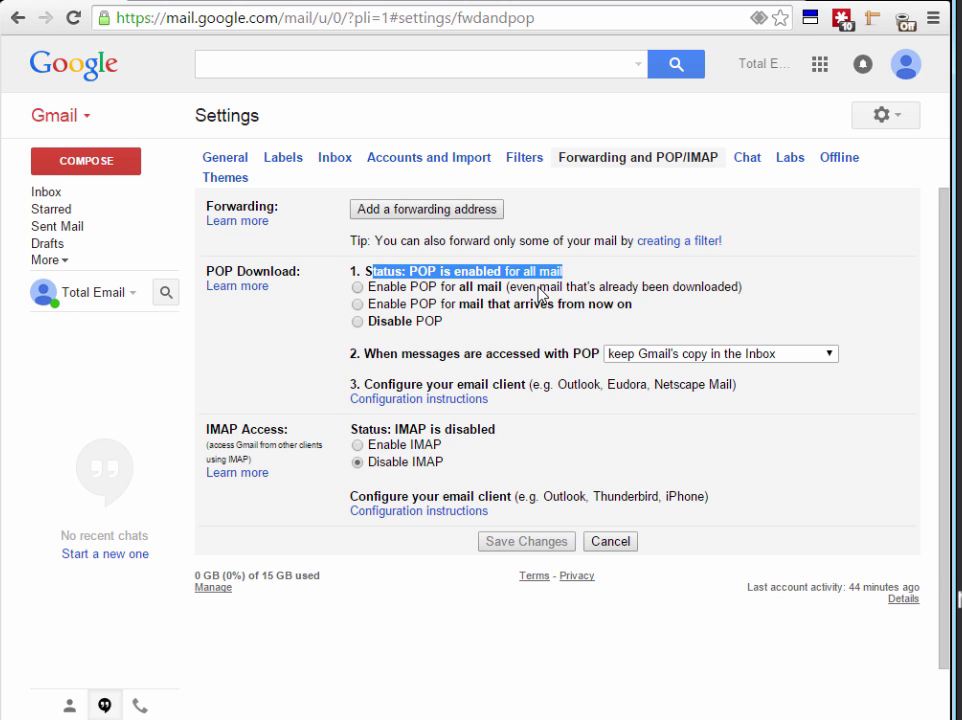
pyautogui.click(467, 266)
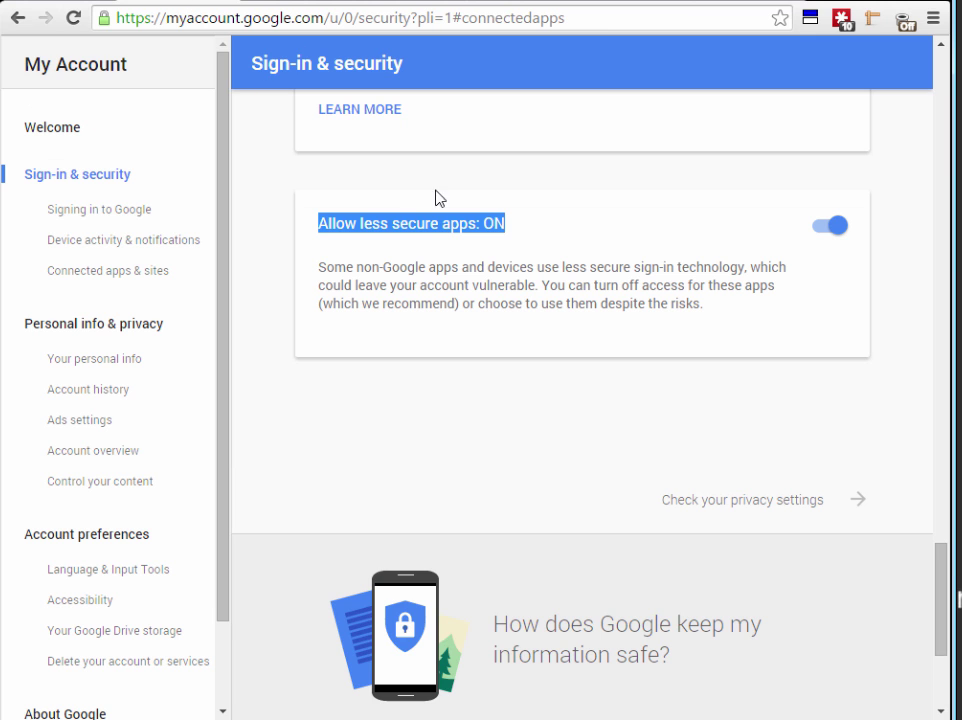
# Go to the Connected apps & sites section of the Google account security page
pyautogui.click(650, 290)
pyautogui.scroll(7, 620, 310)
pyautogui.scroll(10, 560, 328)
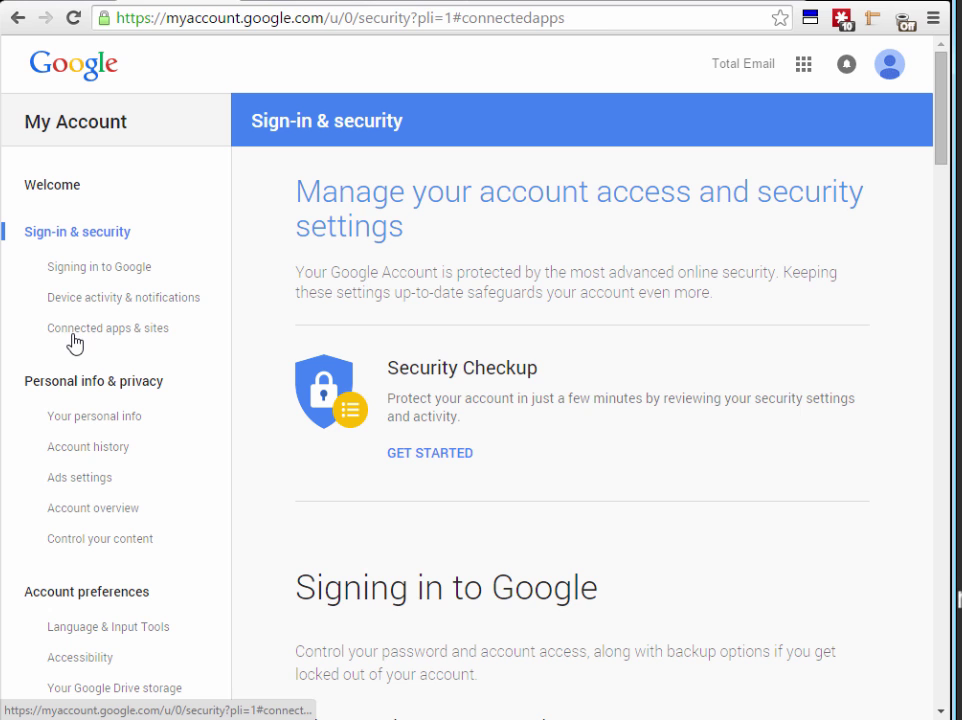
pyautogui.click(109, 334)
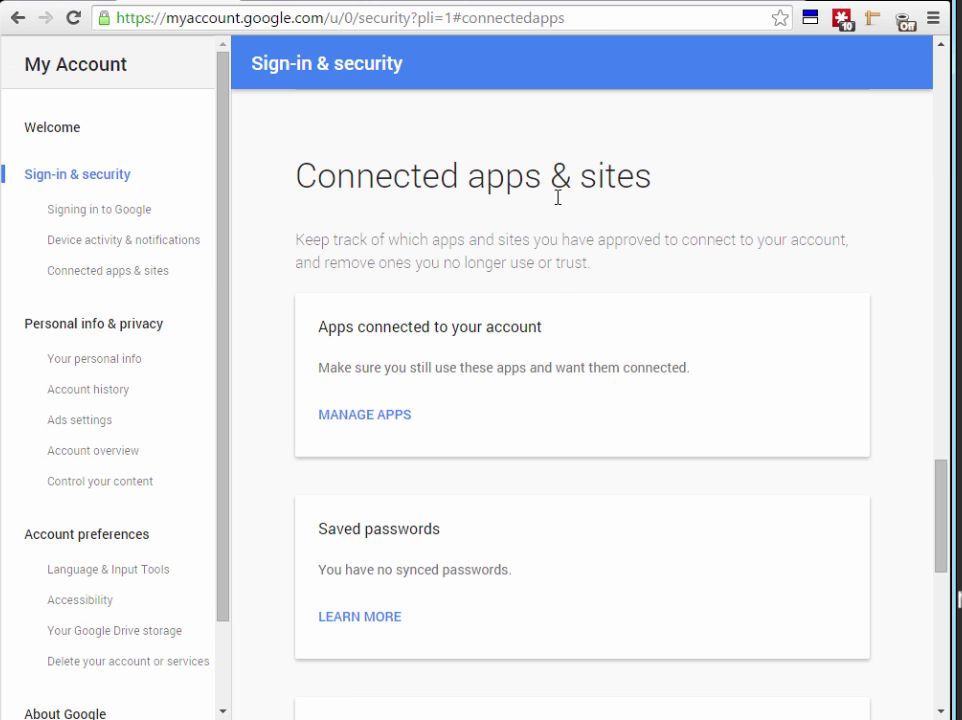
pyautogui.scroll(-4, 558, 195)
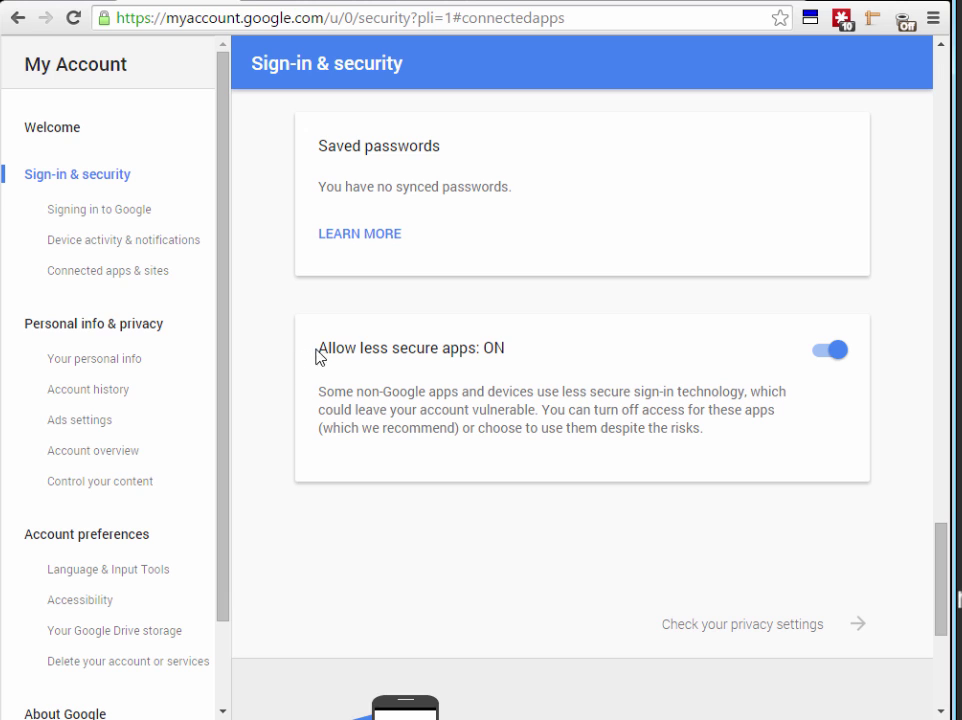
# Highlight the 'Allow less secure apps: ON' line, then return to Gmail's settings
pyautogui.moveTo(505, 350); pyautogui.dragTo(337, 361)
pyautogui.click(323, 358)
pyautogui.tripleClick(326, 359)
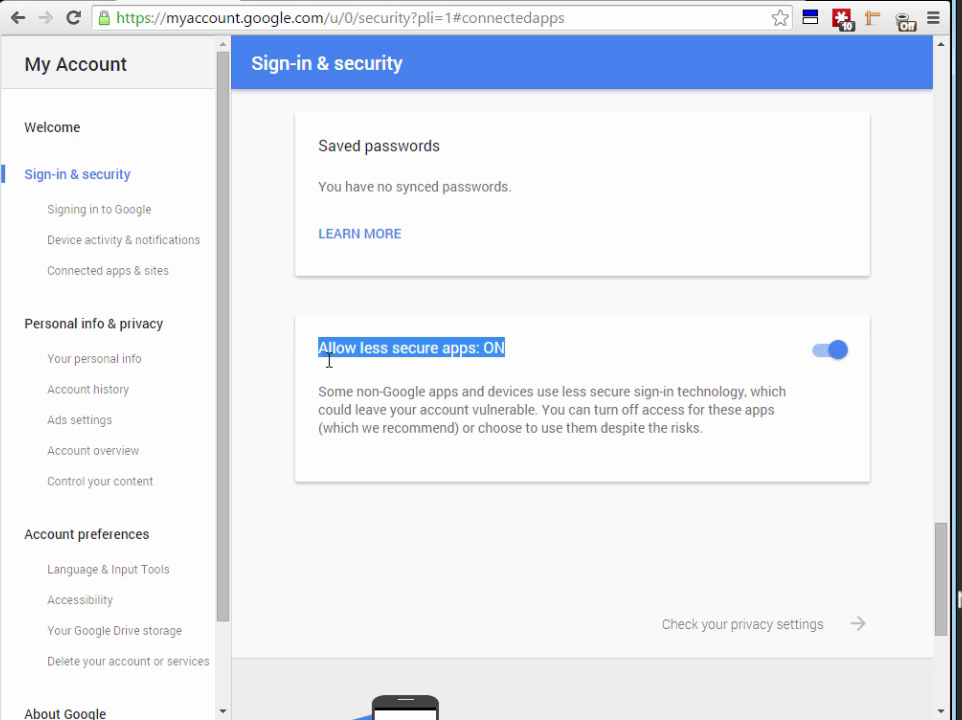
pyautogui.click(348, 389)
pyautogui.moveTo(322, 352); pyautogui.dragTo(520, 337)
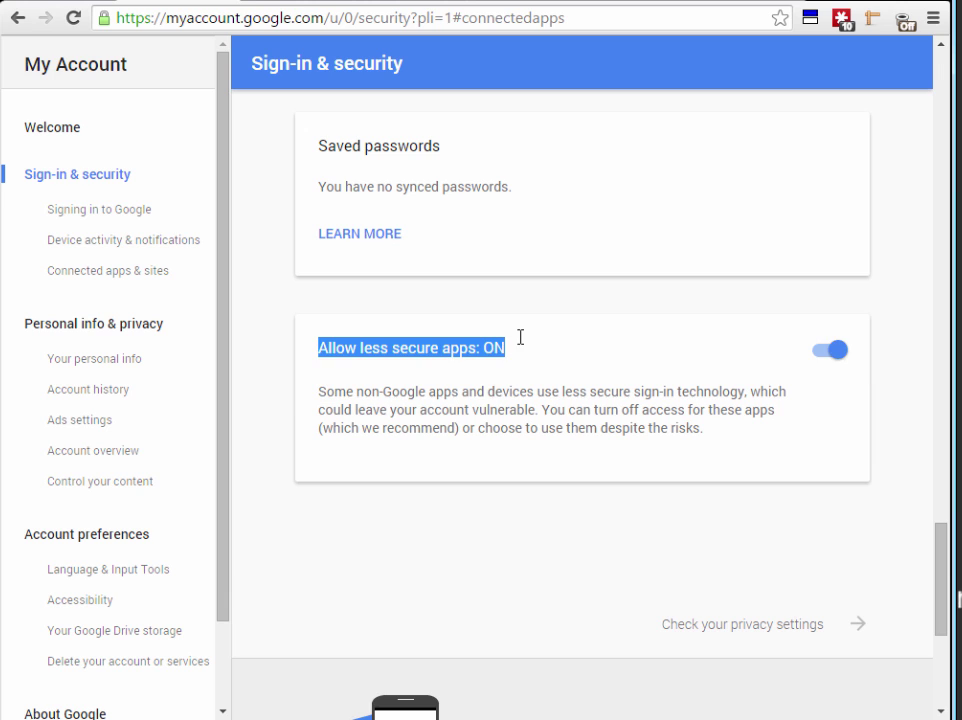
pyautogui.click(423, 398)
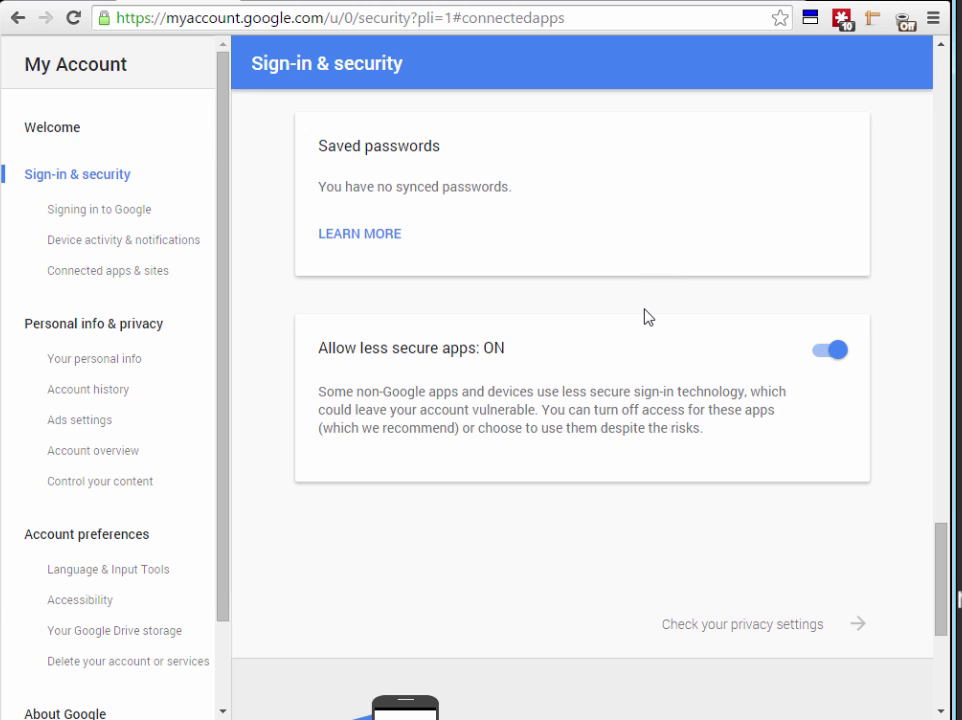
pyautogui.click(50, 3)
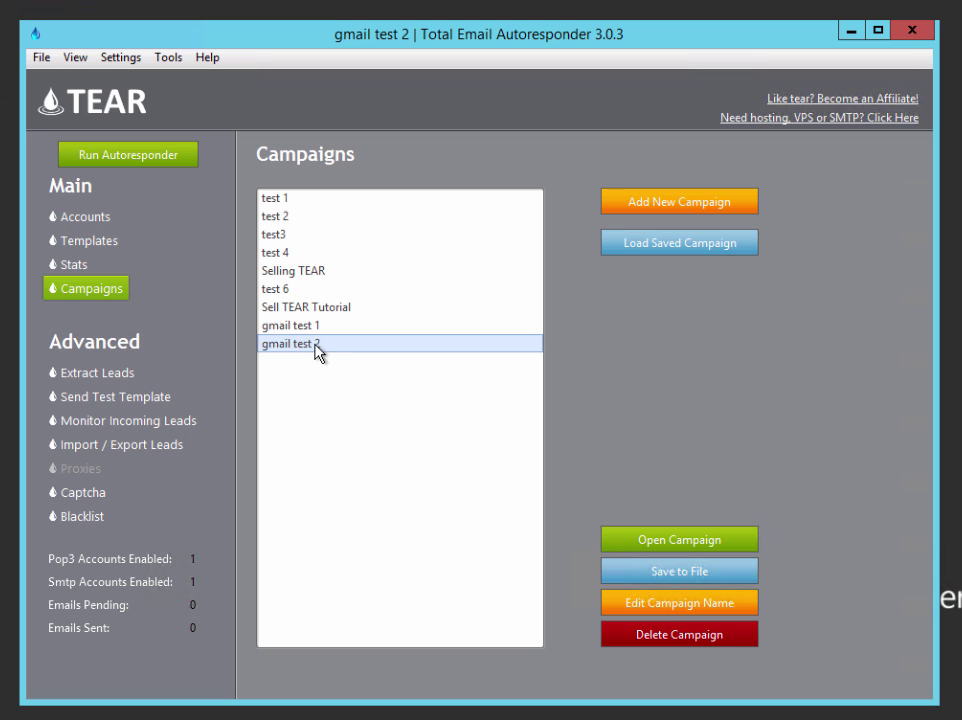
# Select the gmail test 2 campaign and view its accounts, keeping Gmail as mail provider
pyautogui.click(281, 341)
pyautogui.click(100, 221)
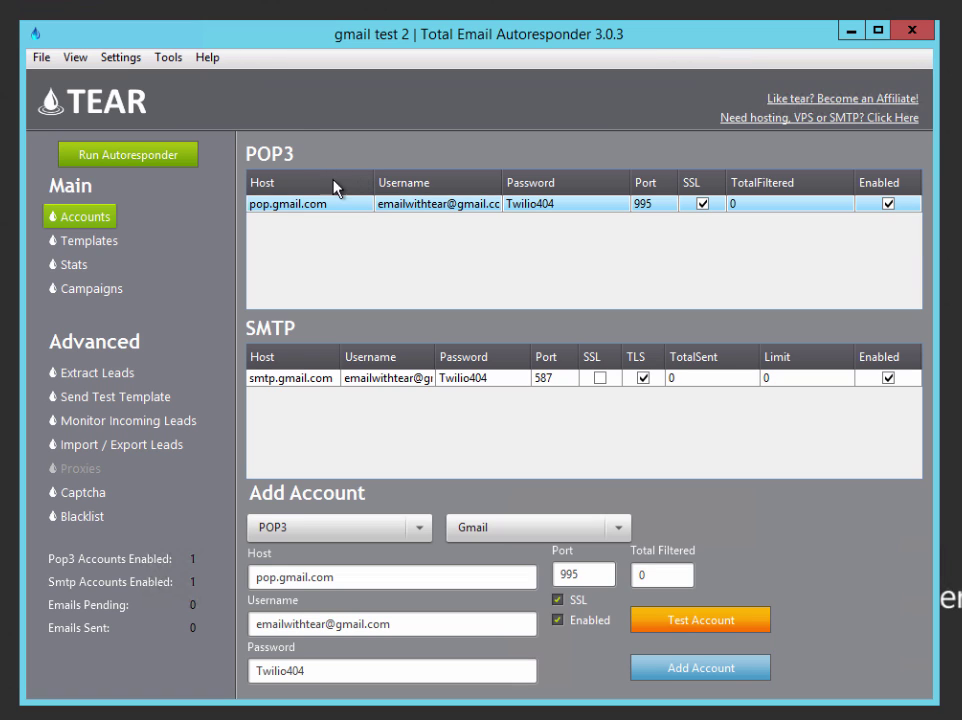
pyautogui.click(617, 530)
pyautogui.click(617, 530)
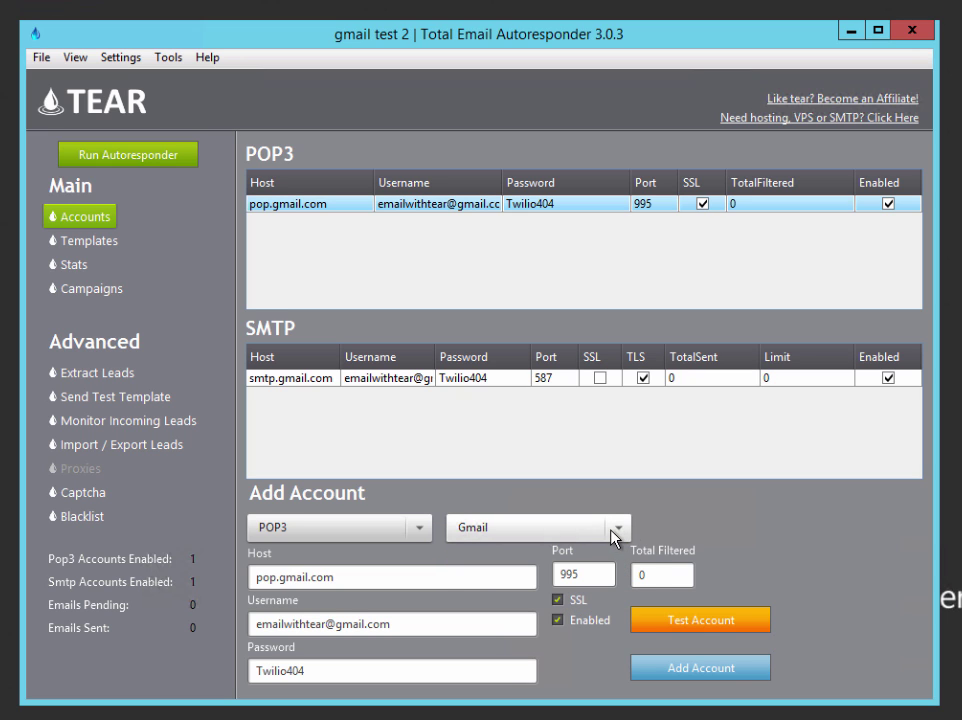
pyautogui.click(618, 531)
pyautogui.click(494, 551)
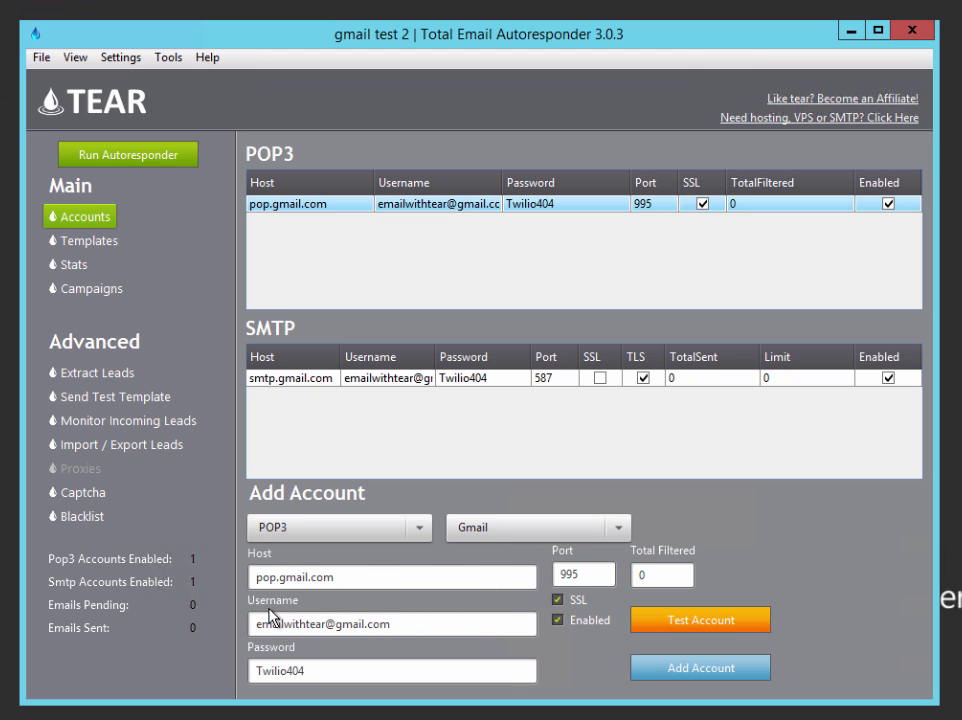
# Review the Gmail POP3 username and password, and confirm the account test succeeds
pyautogui.moveTo(245, 630); pyautogui.dragTo(333, 670)
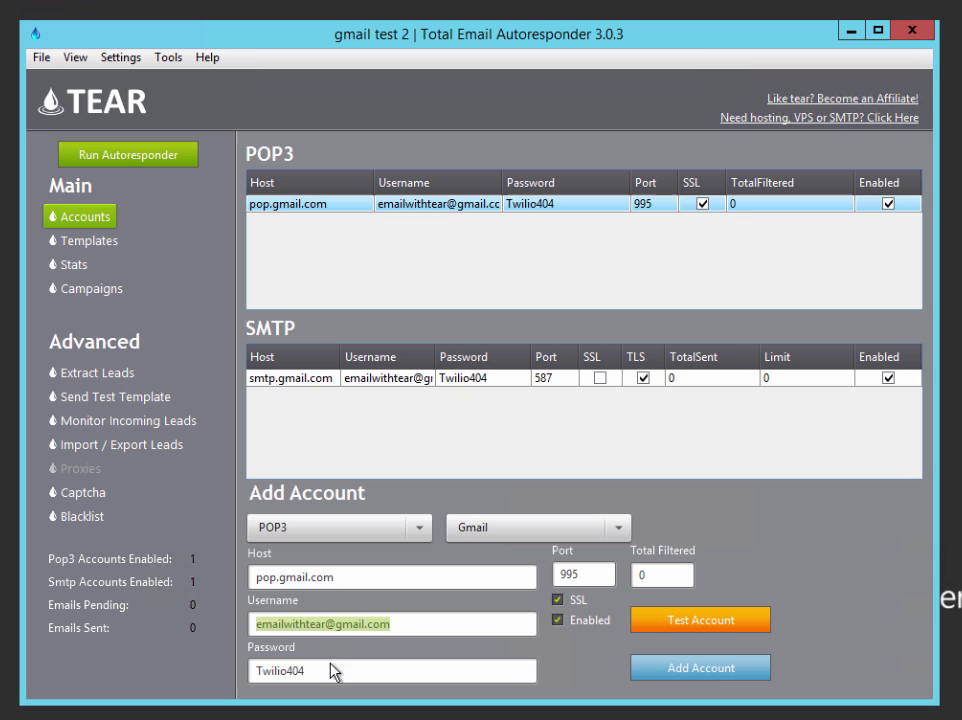
pyautogui.click(337, 672)
pyautogui.doubleClick(277, 671)
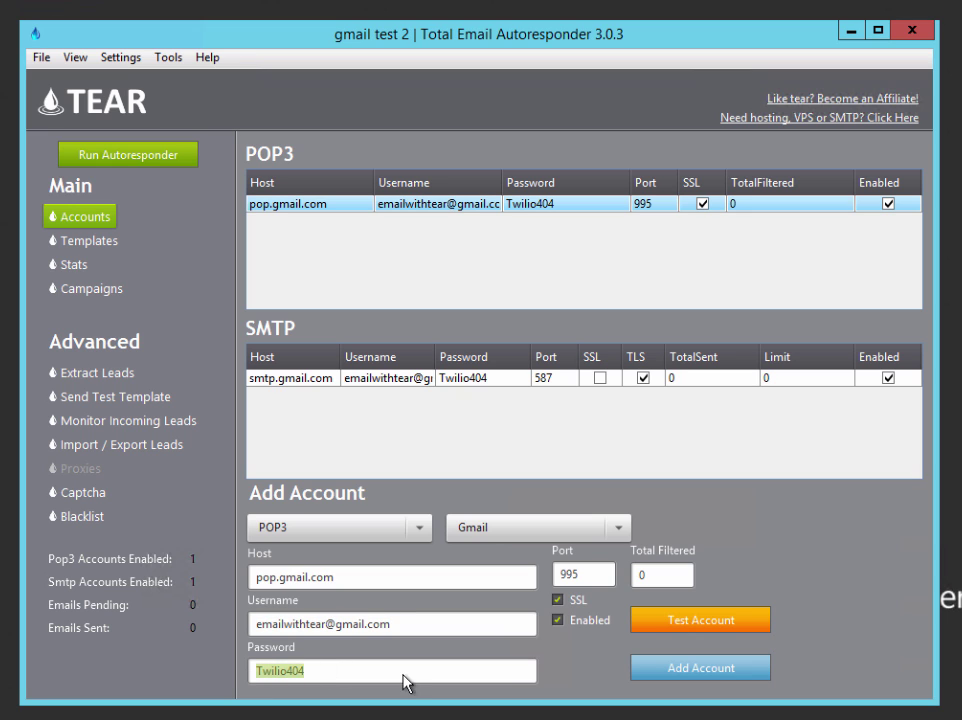
pyautogui.click(686, 622)
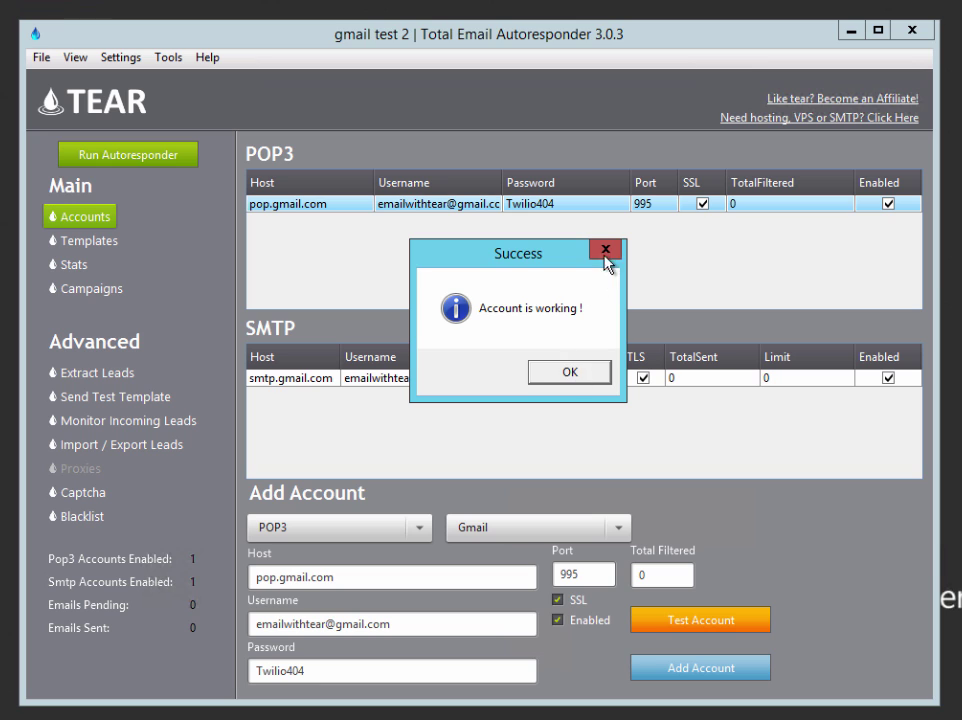
pyautogui.click(605, 250)
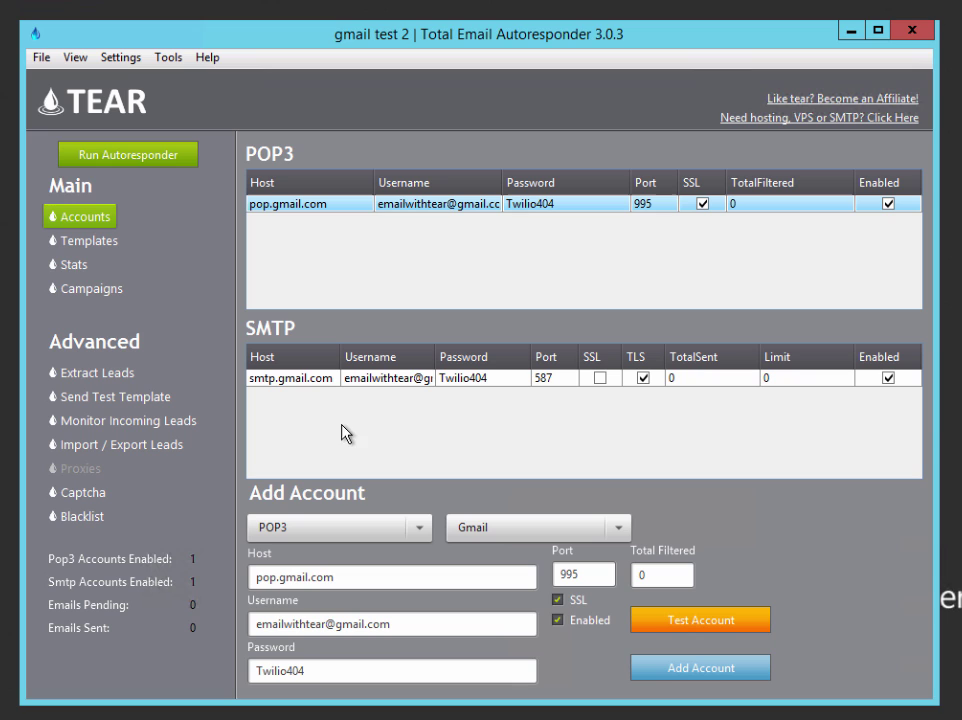
# Confirm the Gmail SMTP account tests successfully, then bring up the campaign's Templates page
pyautogui.click(415, 543)
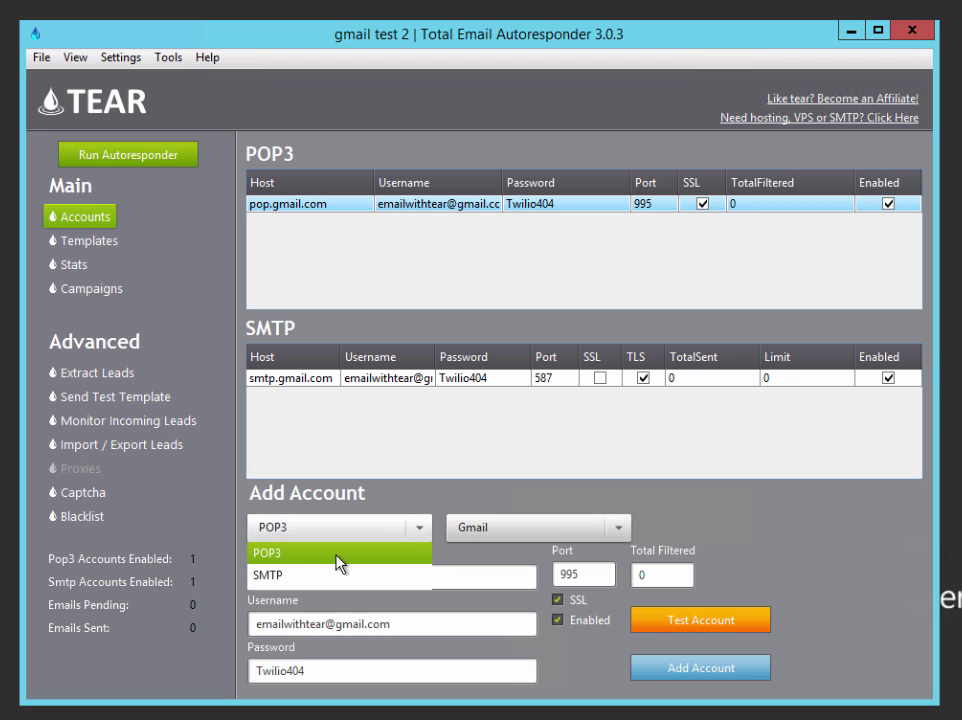
pyautogui.click(268, 576)
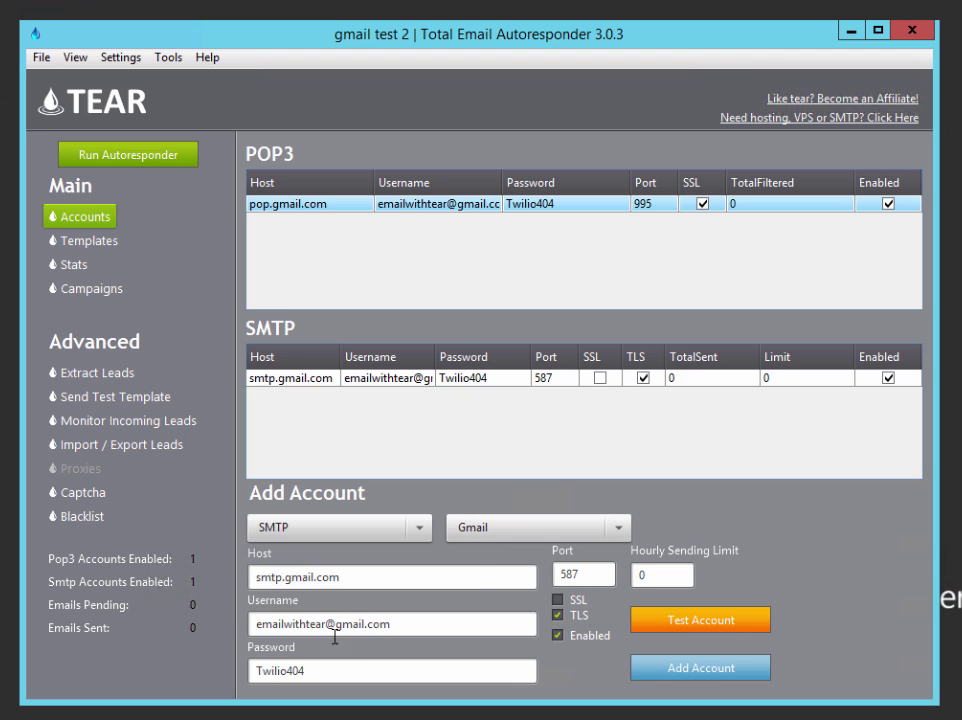
pyautogui.click(684, 626)
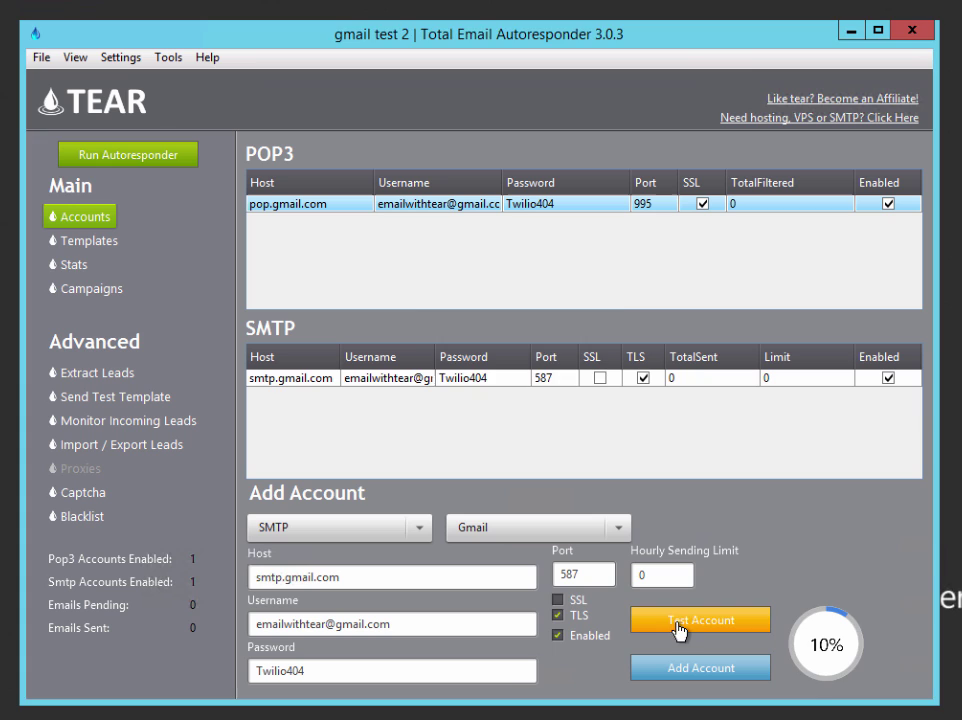
pyautogui.click(572, 374)
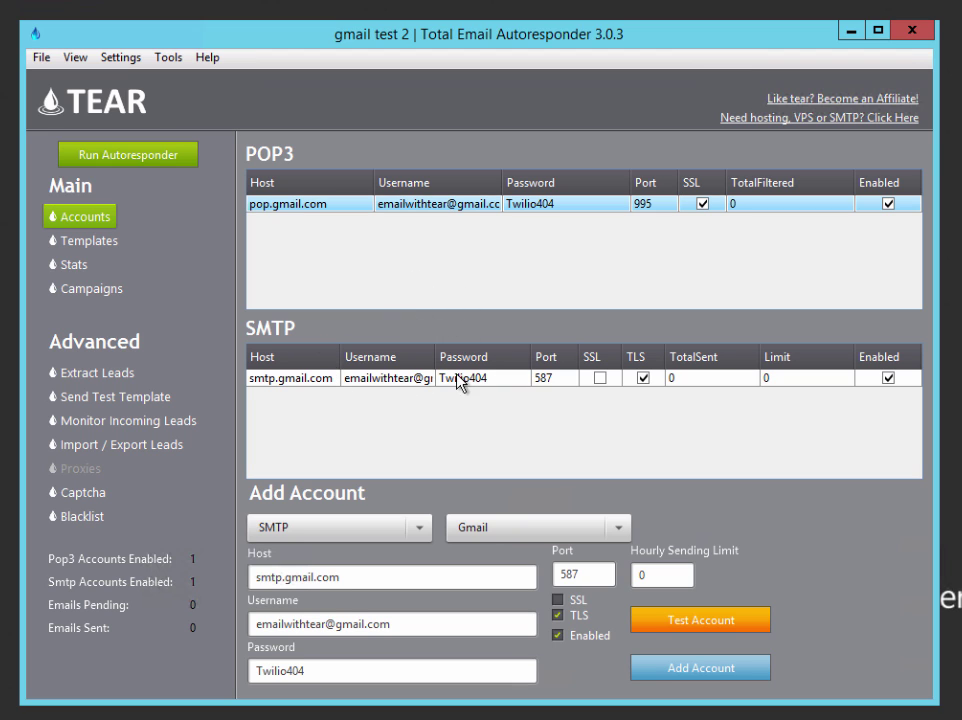
pyautogui.click(106, 247)
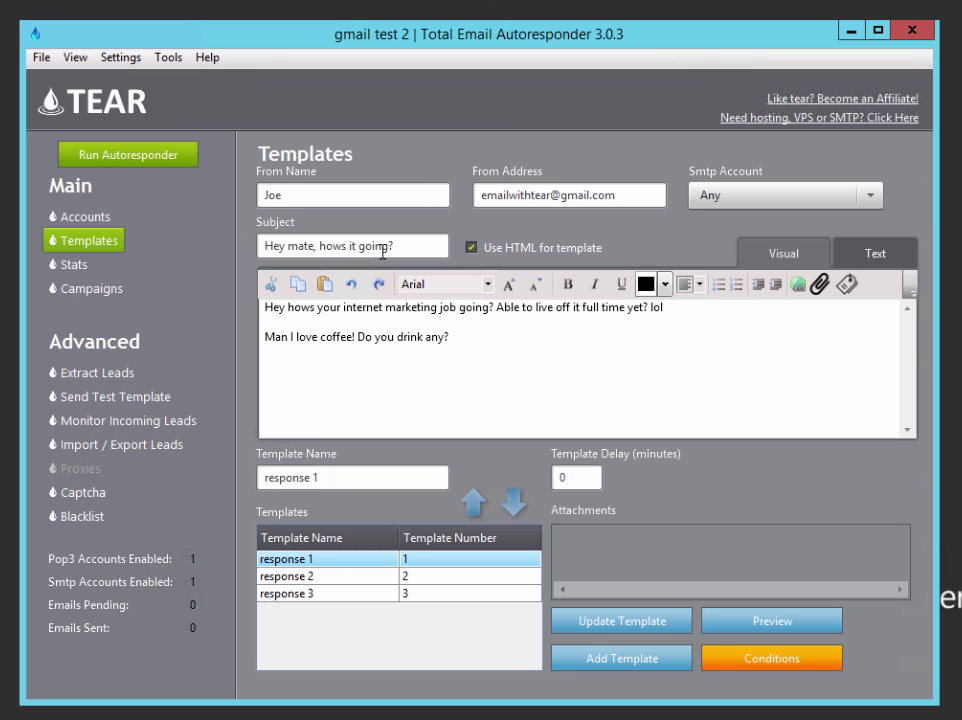
pyautogui.click(468, 245)
pyautogui.click(477, 376)
pyautogui.hotkey('ctrl', 'a')
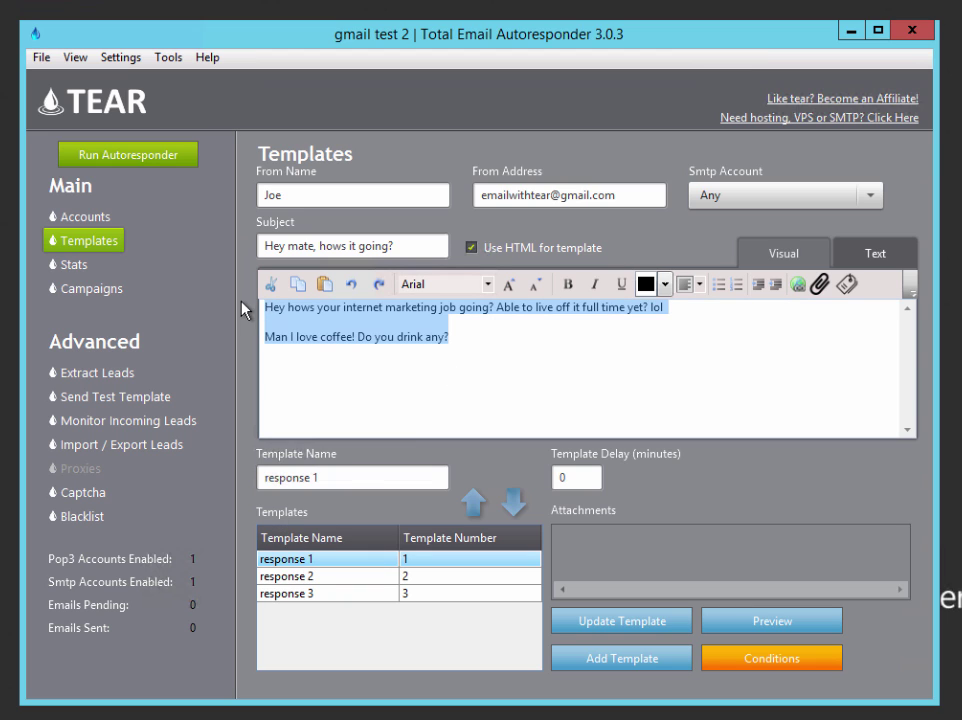
pyautogui.click(508, 371)
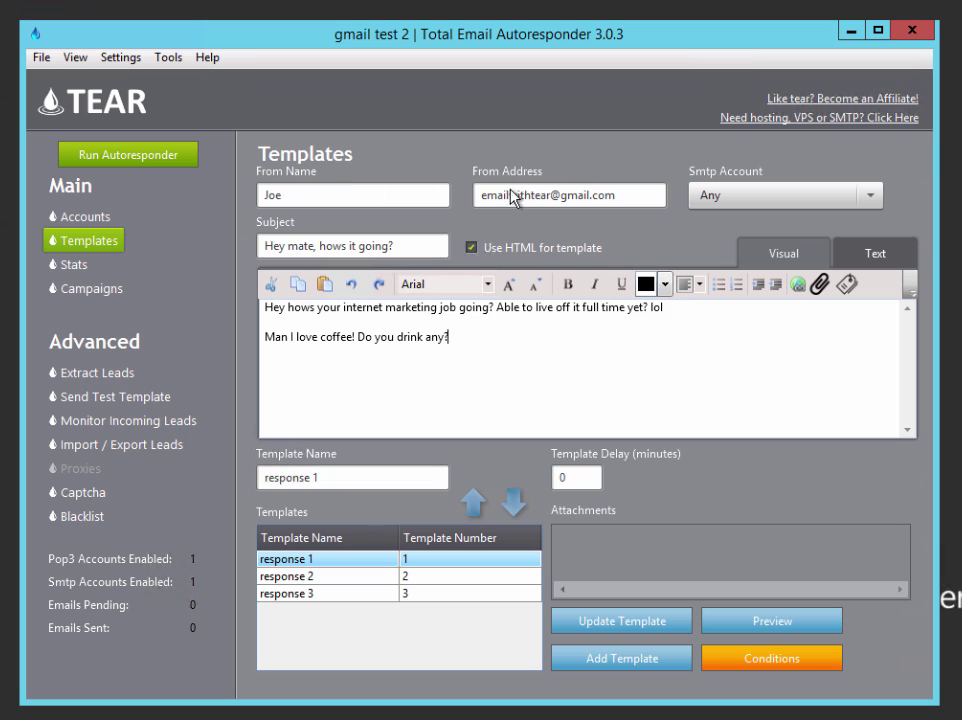
pyautogui.moveTo(616, 195); pyautogui.dragTo(481, 196)
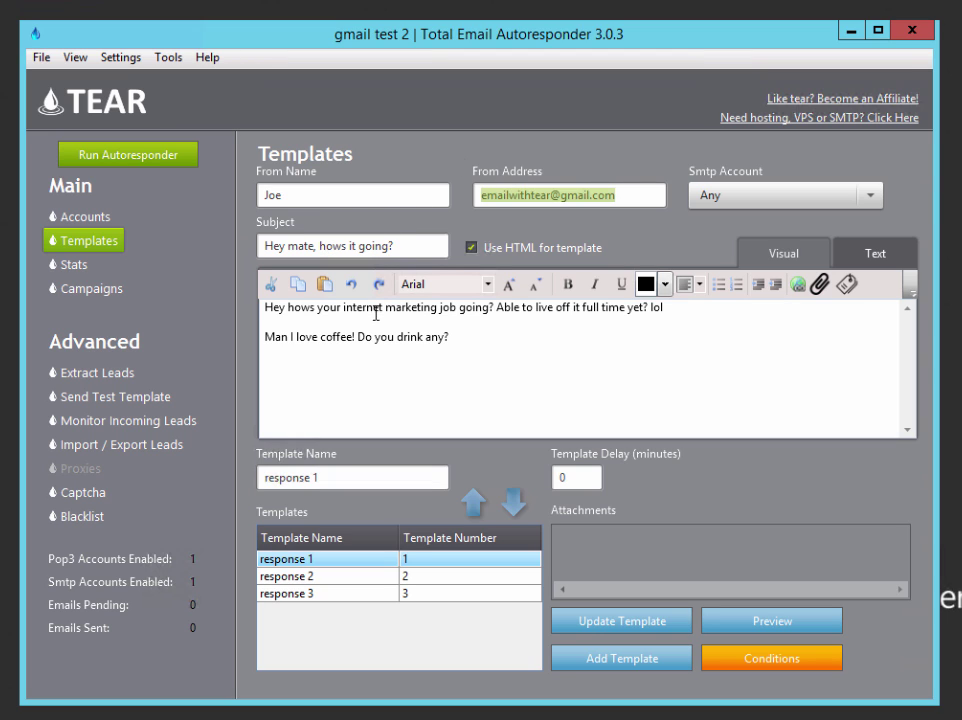
pyautogui.moveTo(517, 350); pyautogui.dragTo(266, 307)
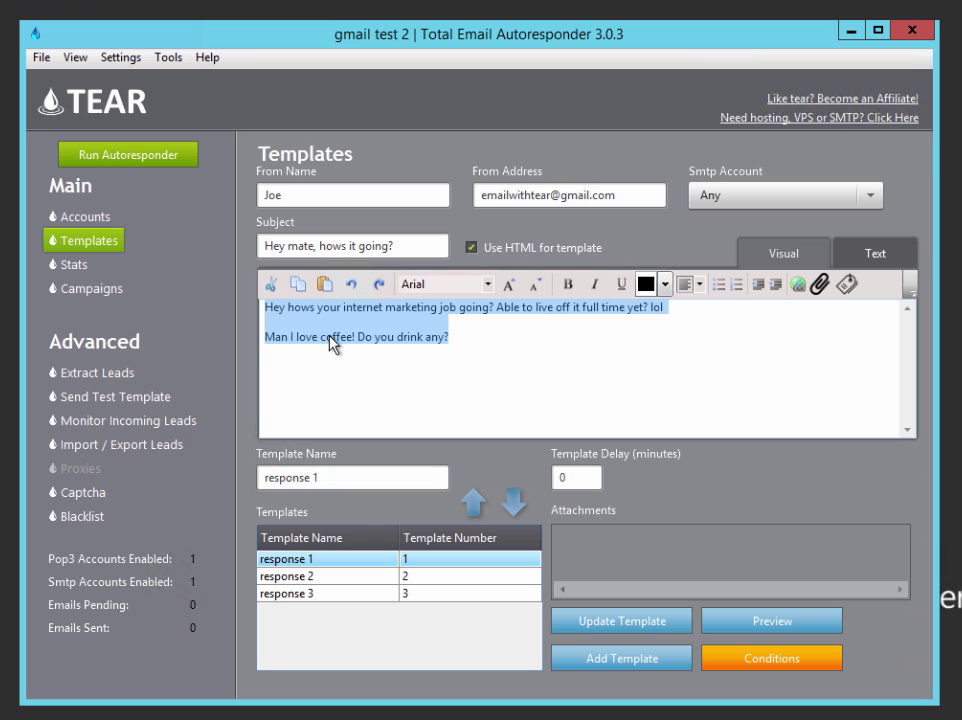
pyautogui.click(331, 341)
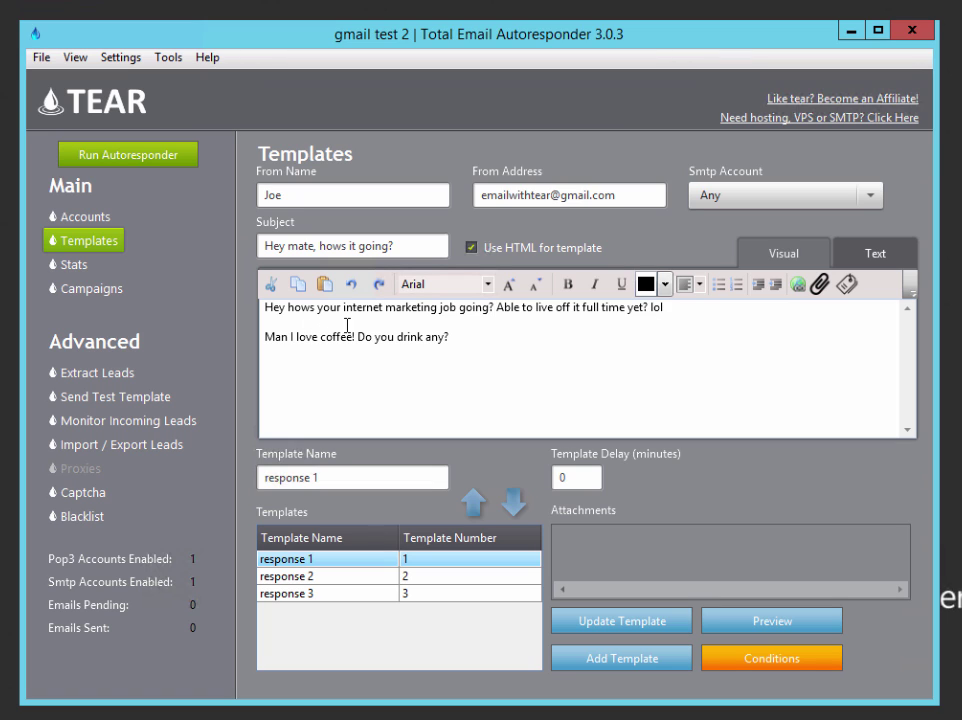
pyautogui.moveTo(500, 345); pyautogui.dragTo(264, 336)
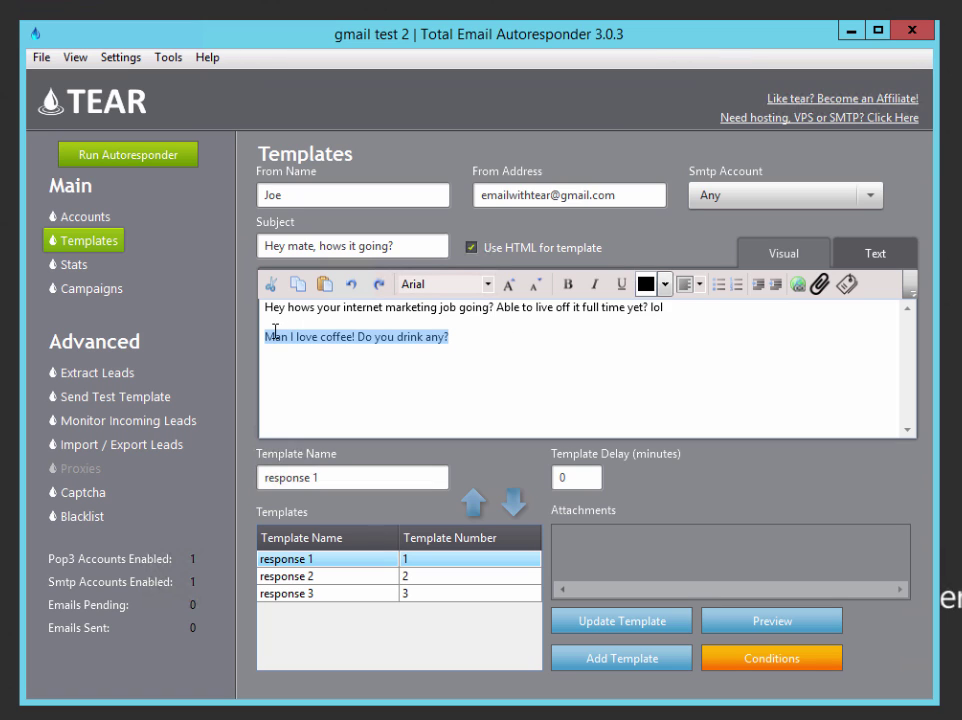
pyautogui.click(525, 330)
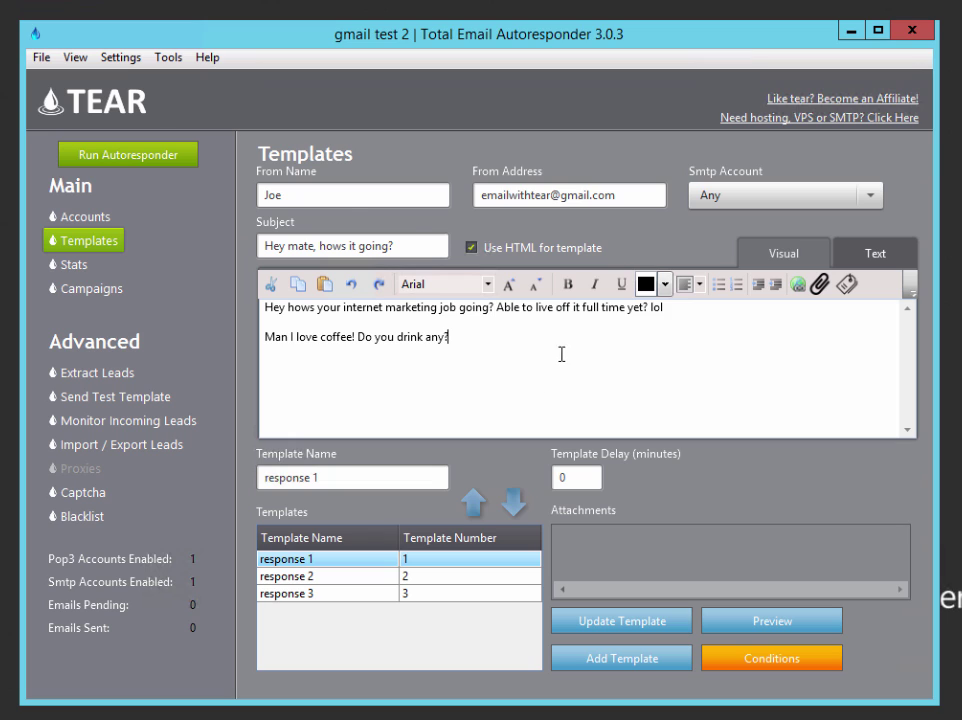
pyautogui.click(472, 247)
# Show the response 2 template and follow its goo.gl coffee link to Green Label Roasters
pyautogui.click(477, 576)
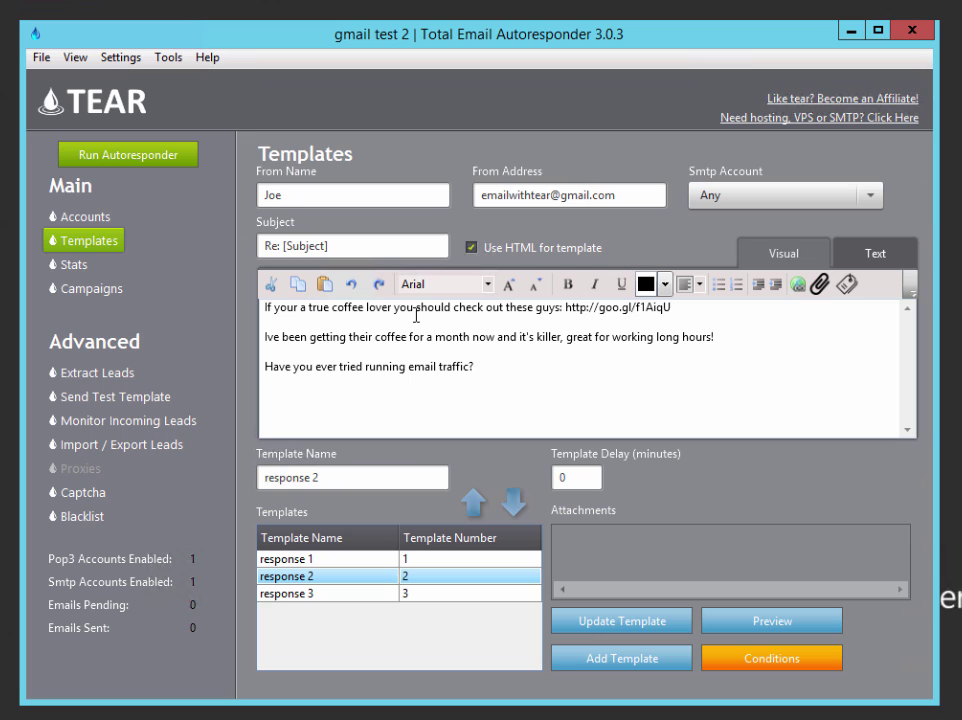
pyautogui.click(563, 308)
pyautogui.moveTo(566, 307); pyautogui.dragTo(697, 315)
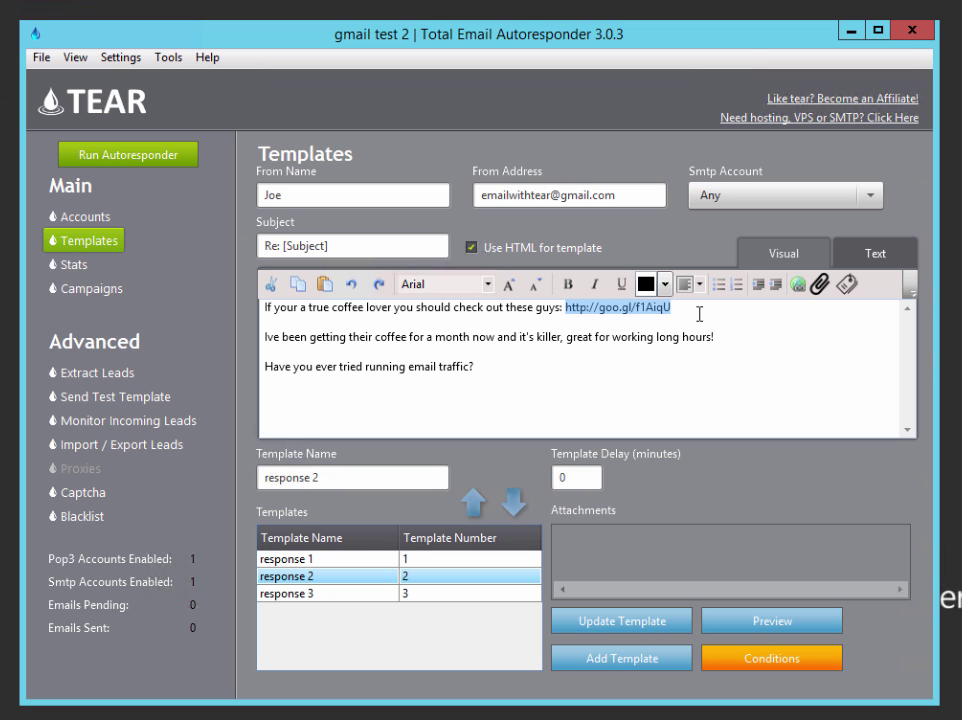
pyautogui.hotkey('alt', 'Tab')
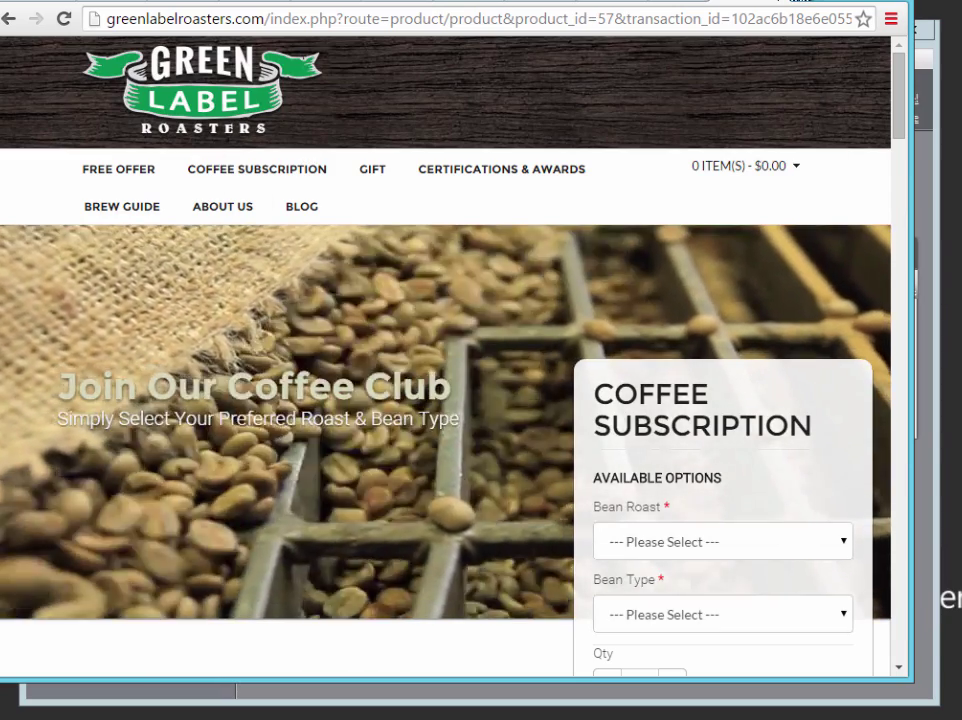
# Return from the browser to TEAR and deselect response 2's coffee link
pyautogui.hotkey('alt', 'Tab')
pyautogui.click(587, 343)
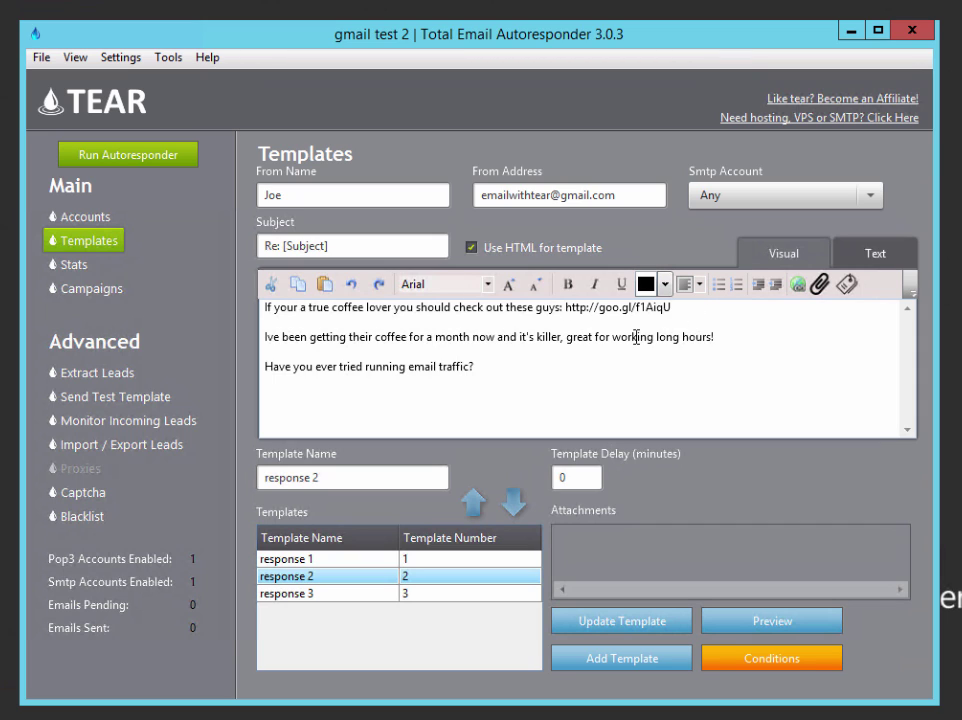
# Display the response 3 template and highlight its emailing software goo.gl link
pyautogui.moveTo(477, 367); pyautogui.dragTo(283, 367)
pyautogui.click(567, 361)
pyautogui.click(490, 594)
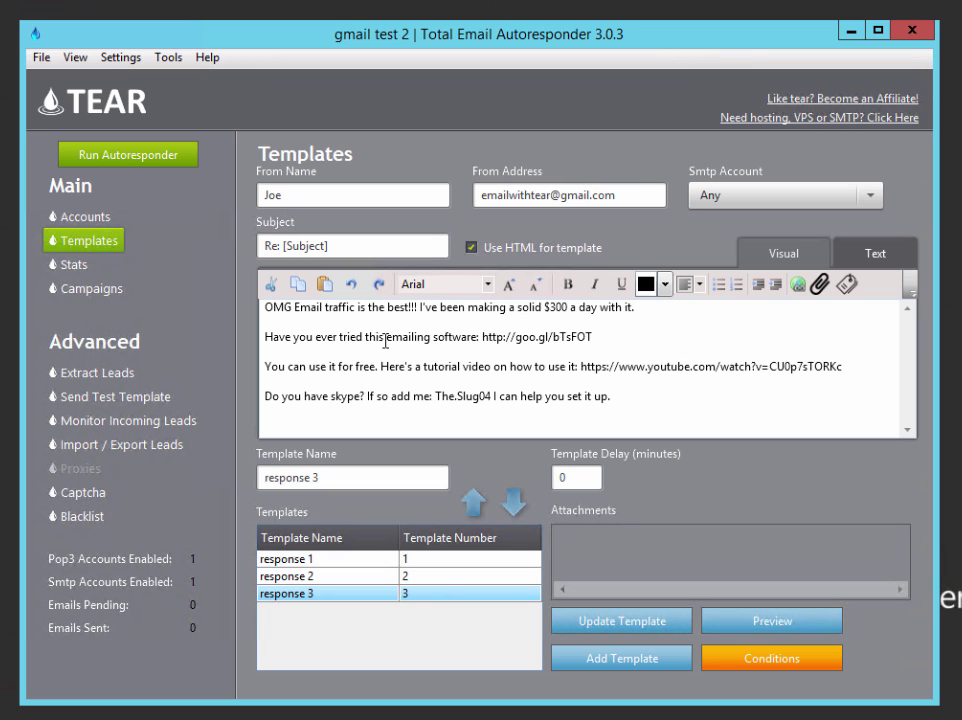
pyautogui.moveTo(483, 341); pyautogui.dragTo(601, 339)
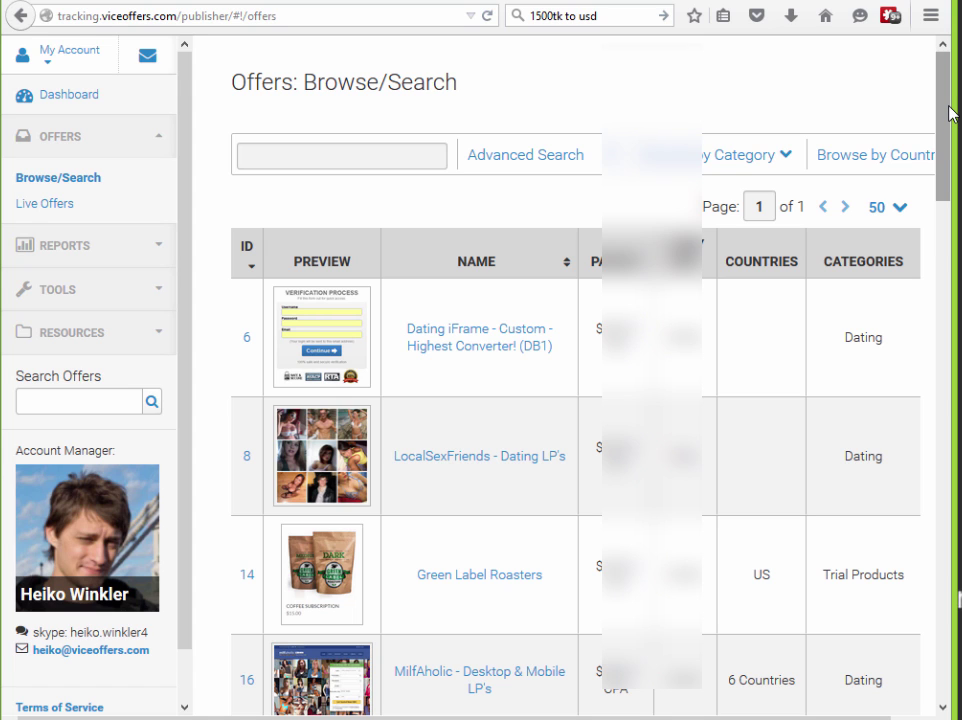
# Scroll the ViceOffers list, open offer 66 Total Email Auto Responder, and select its tracking link
pyautogui.moveTo(950, 113); pyautogui.dragTo(880, 150)
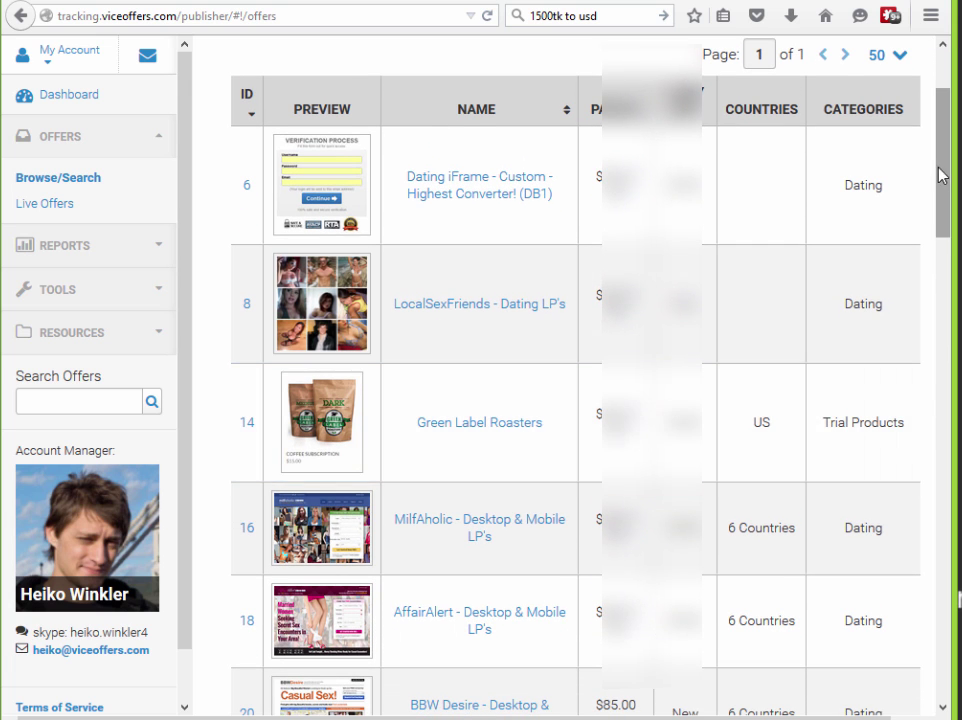
pyautogui.moveTo(938, 172); pyautogui.dragTo(926, 595)
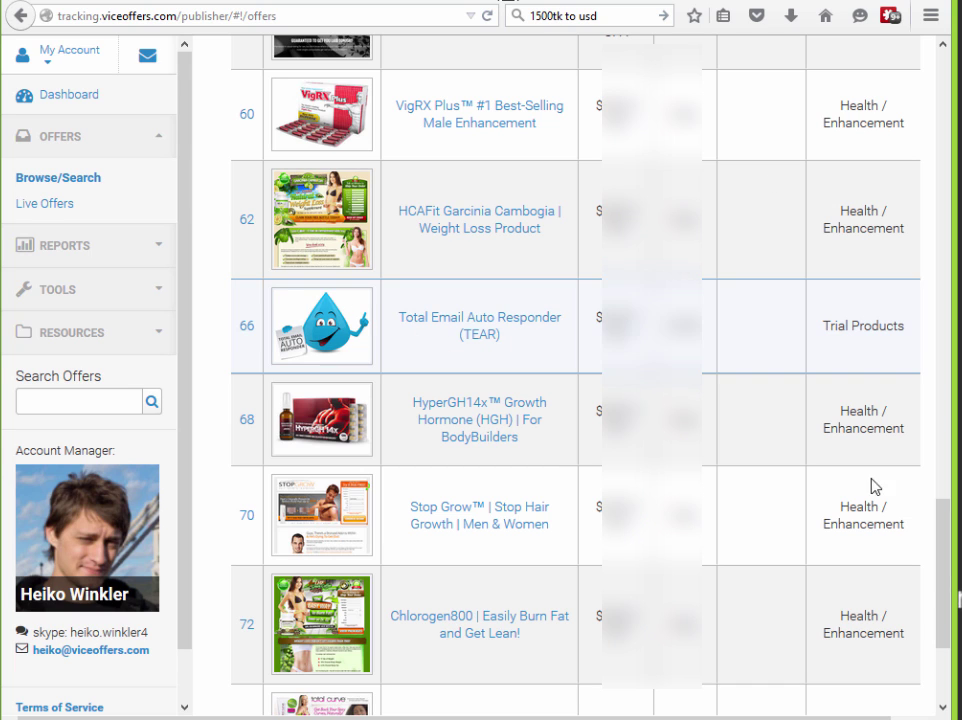
pyautogui.moveTo(946, 577); pyautogui.dragTo(946, 579)
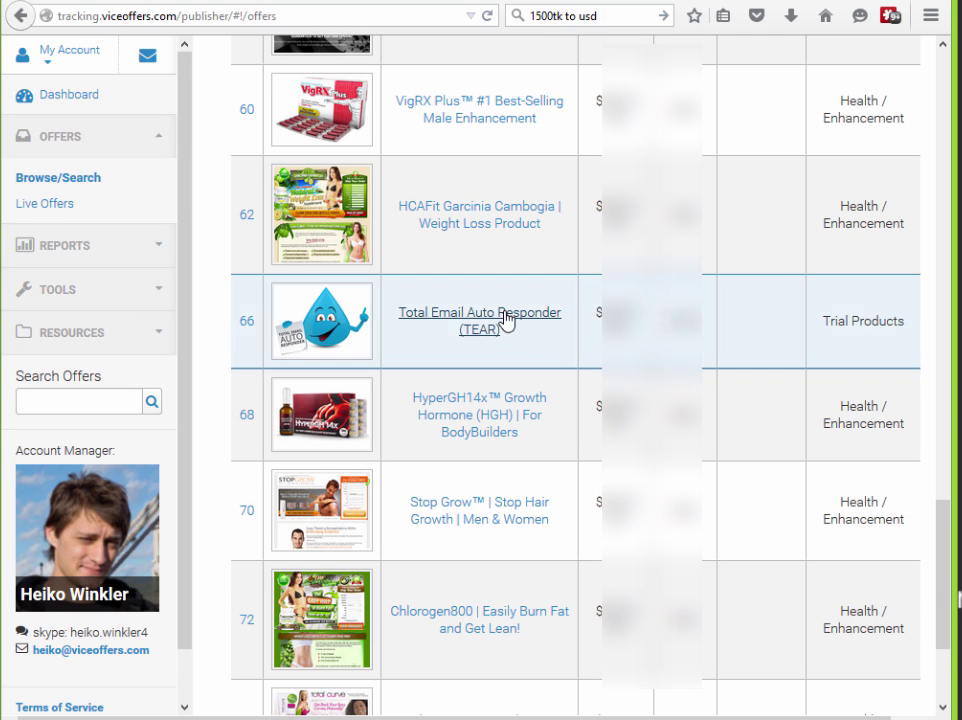
pyautogui.click(550, 348)
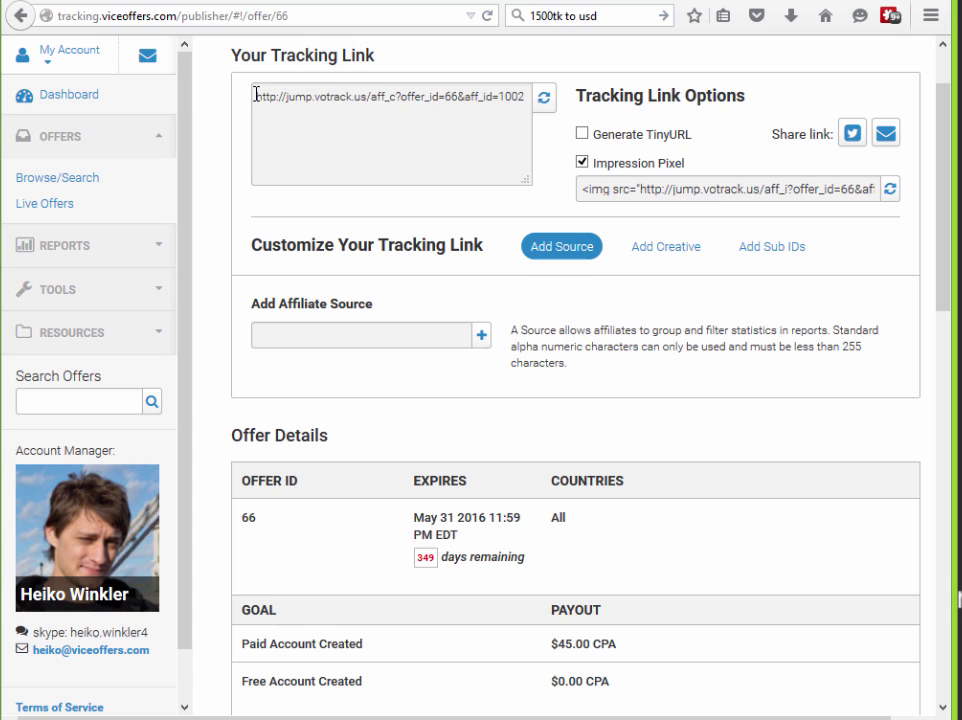
pyautogui.moveTo(255, 95); pyautogui.dragTo(524, 97)
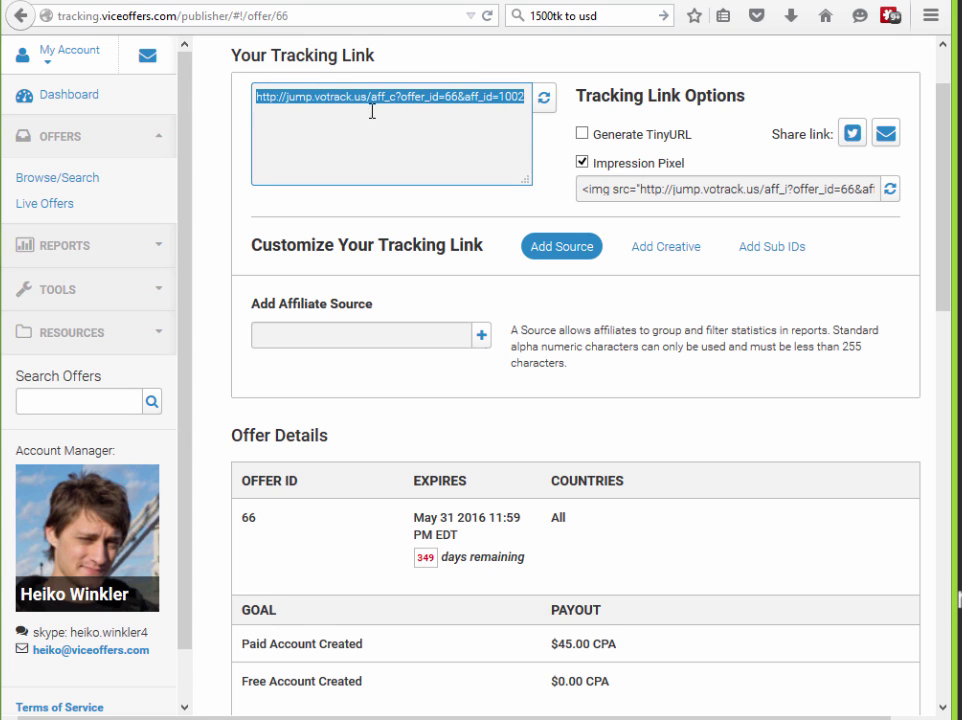
pyautogui.hotkey('alt', 'Tab')
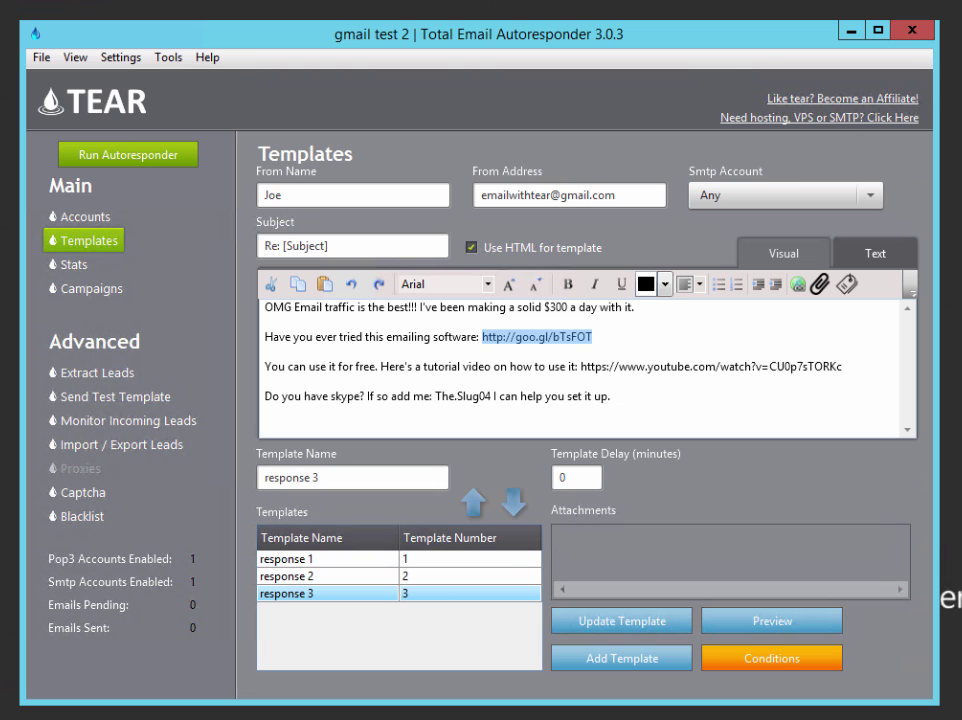
pyautogui.moveTo(616, 337); pyautogui.dragTo(481, 337)
pyautogui.click(425, 366)
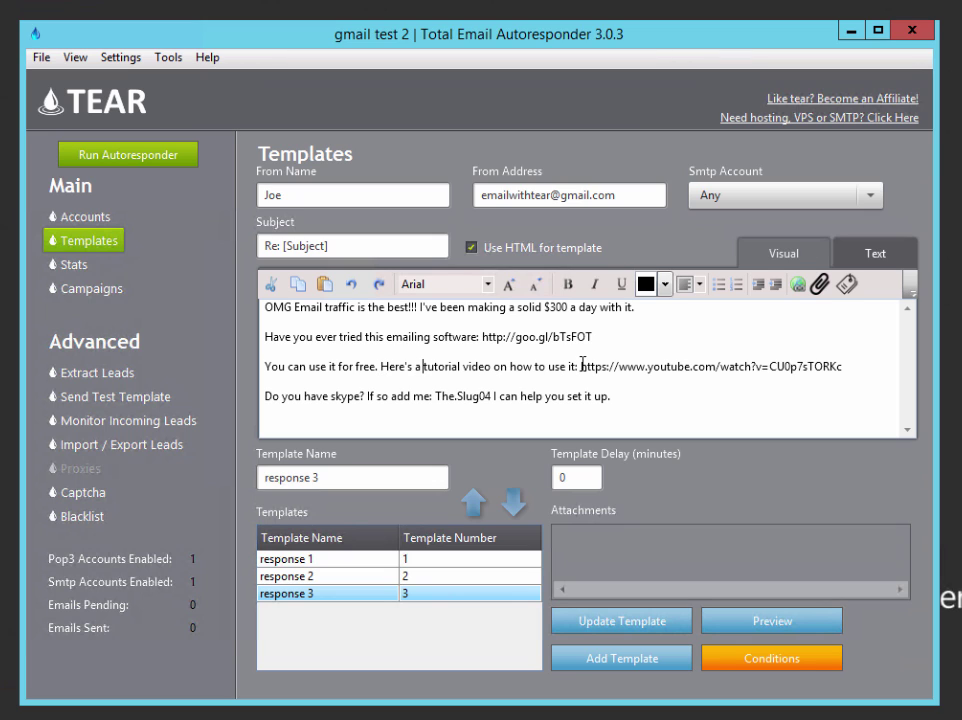
pyautogui.moveTo(581, 366); pyautogui.dragTo(850, 372)
pyautogui.click(849, 366)
pyautogui.moveTo(445, 397); pyautogui.dragTo(489, 397)
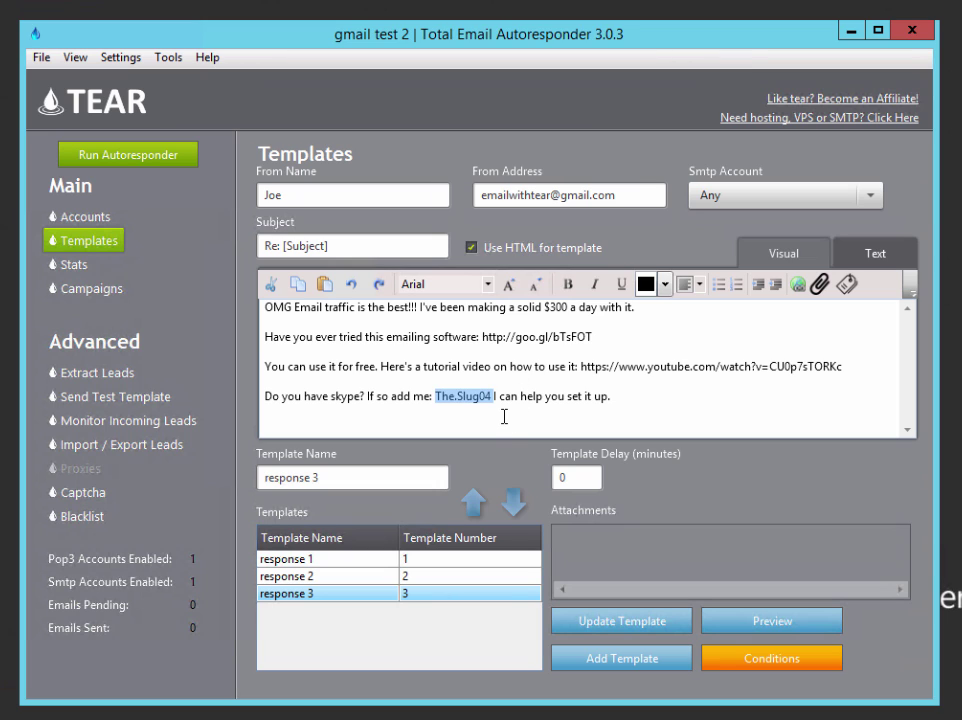
pyautogui.moveTo(625, 408); pyautogui.dragTo(440, 407)
pyautogui.click(438, 404)
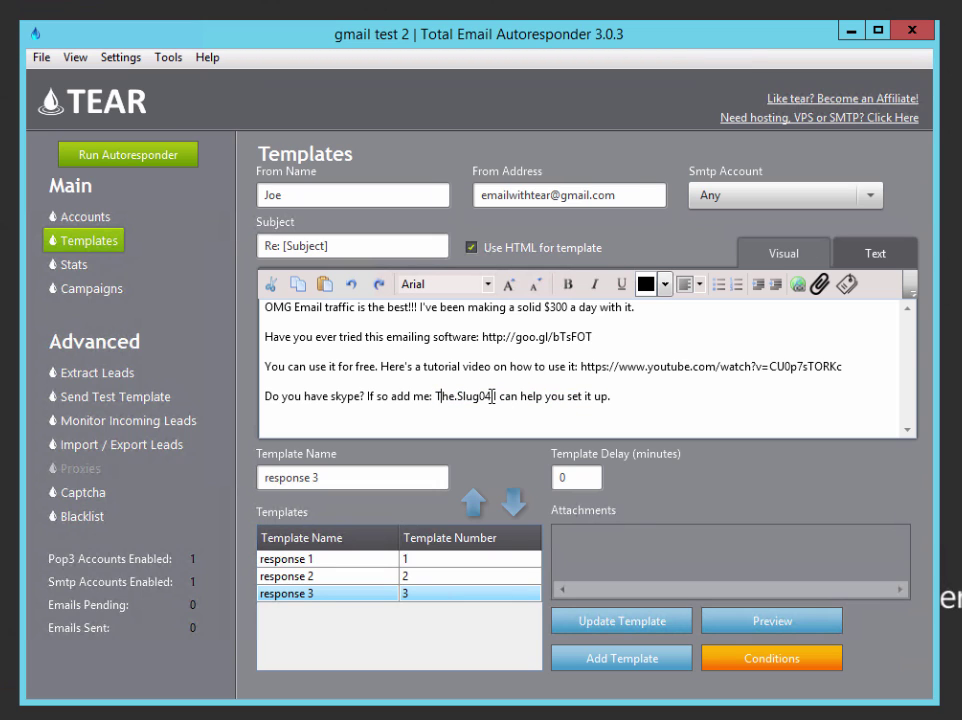
pyautogui.click(594, 396)
# Remove the test addresses from Leads List 1, leaving only the Yahoo lead, then save and close Notepad
pyautogui.hotkey('alt', 'Tab')
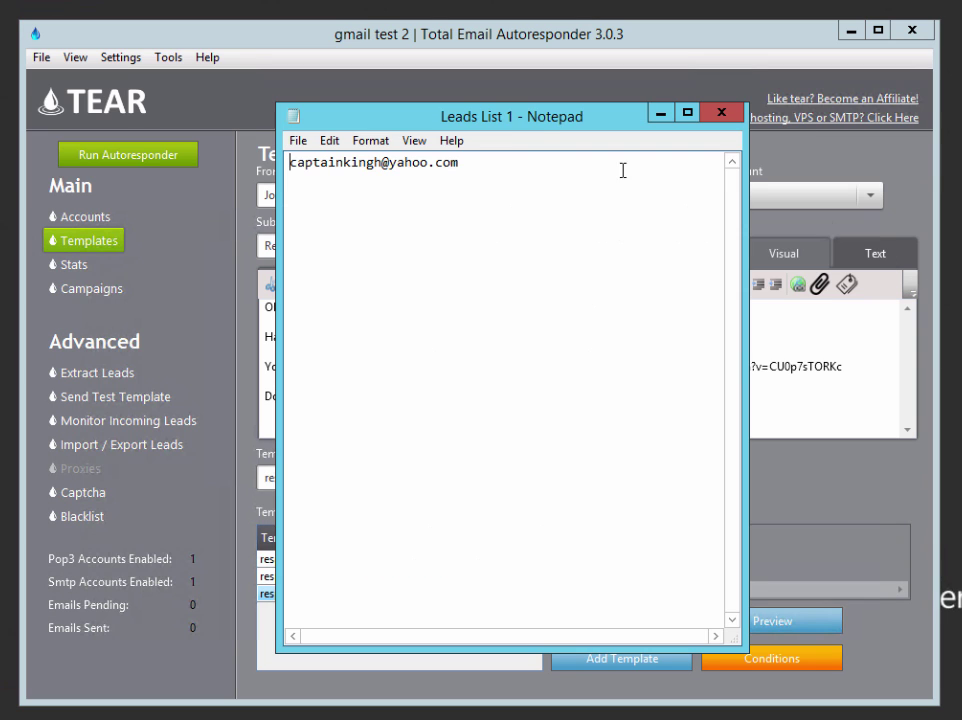
pyautogui.moveTo(517, 125); pyautogui.dragTo(617, 124)
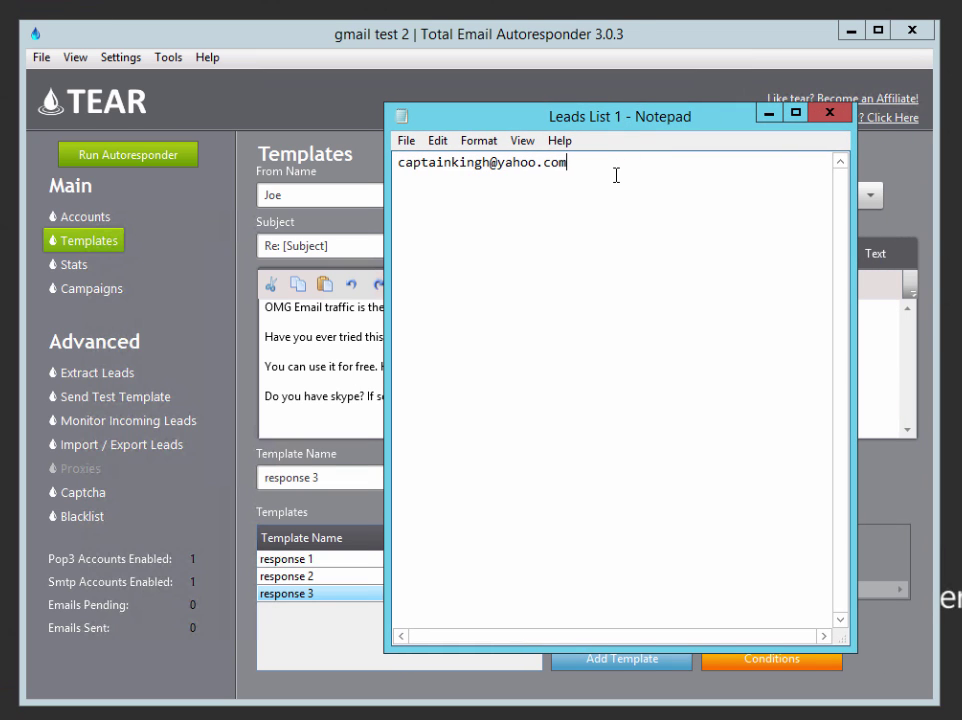
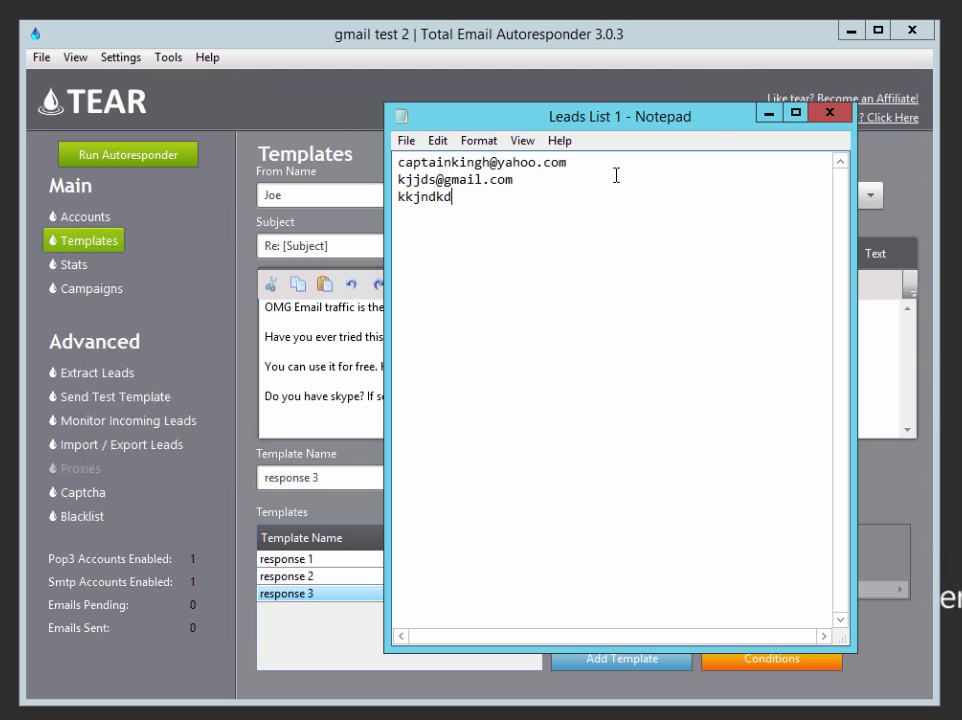
pyautogui.moveTo(460, 197); pyautogui.dragTo(398, 180)
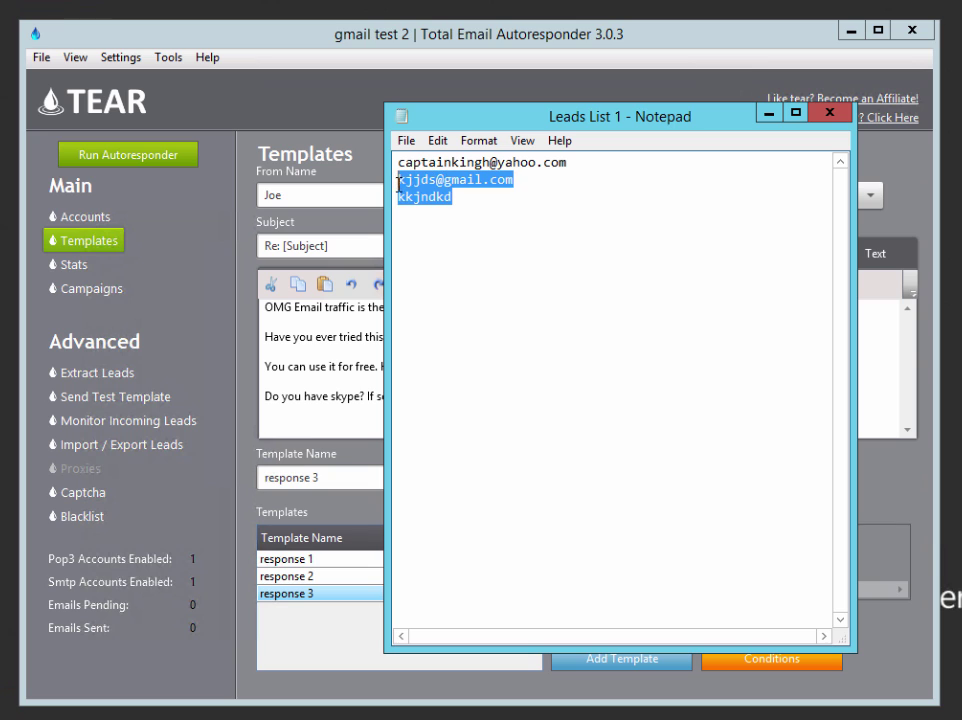
pyautogui.press('BackSpace')
pyautogui.press('BackSpace')
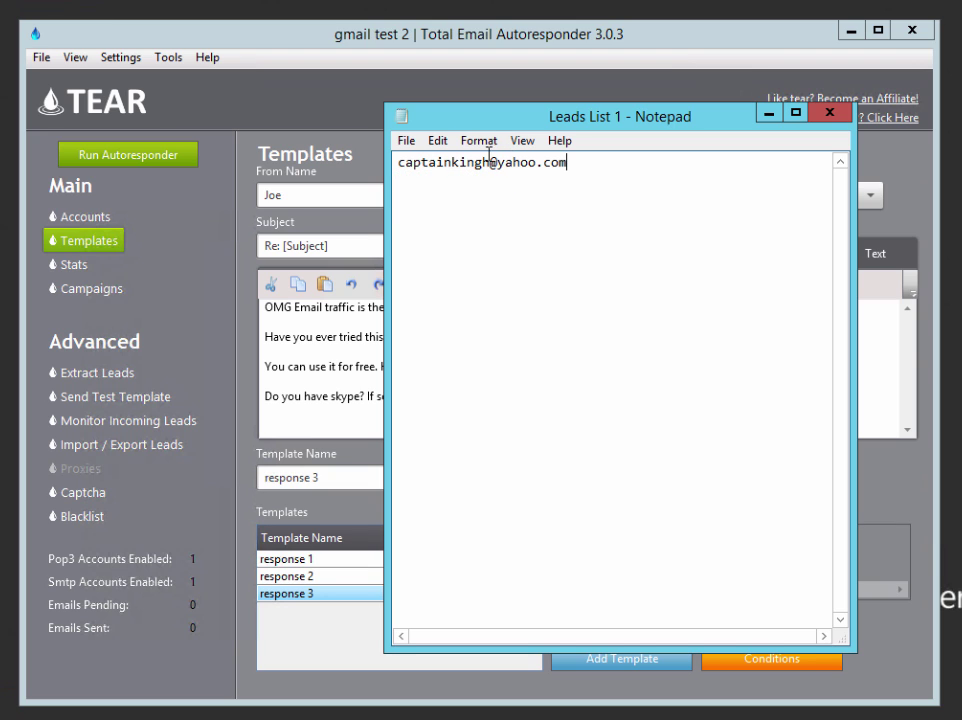
pyautogui.click(405, 148)
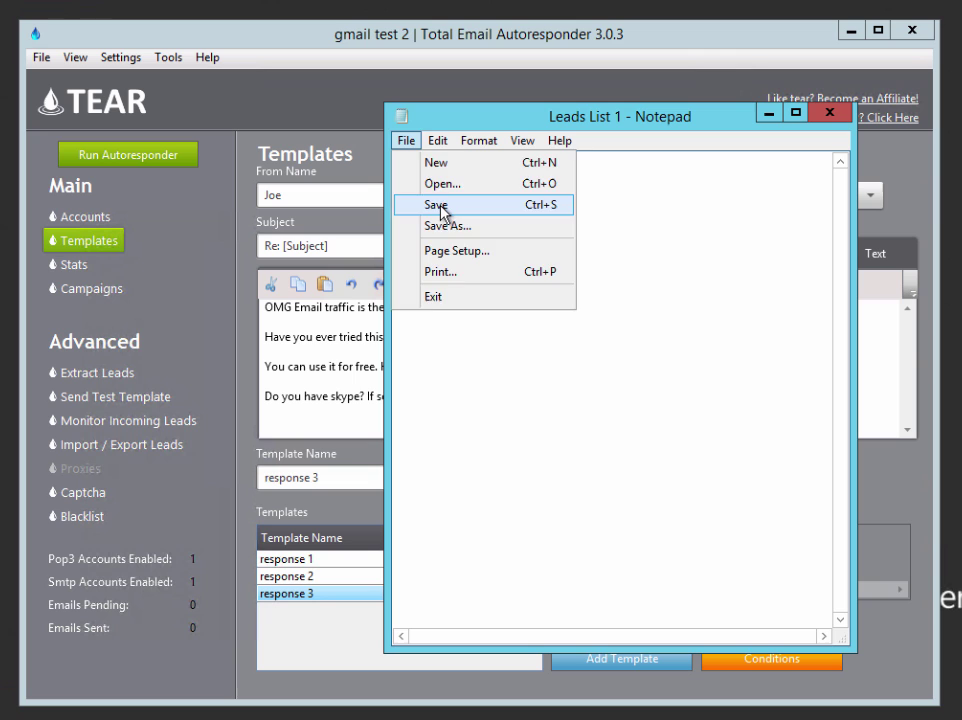
pyautogui.click(444, 206)
pyautogui.click(829, 113)
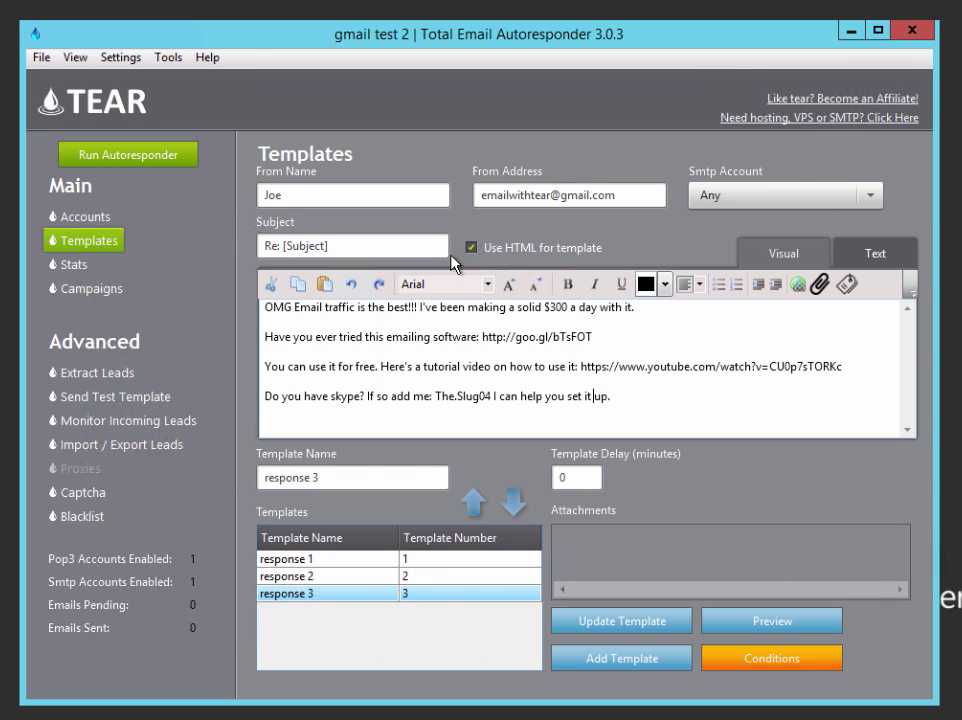
# Keep response 1 as the import target template and review its message body
pyautogui.click(102, 446)
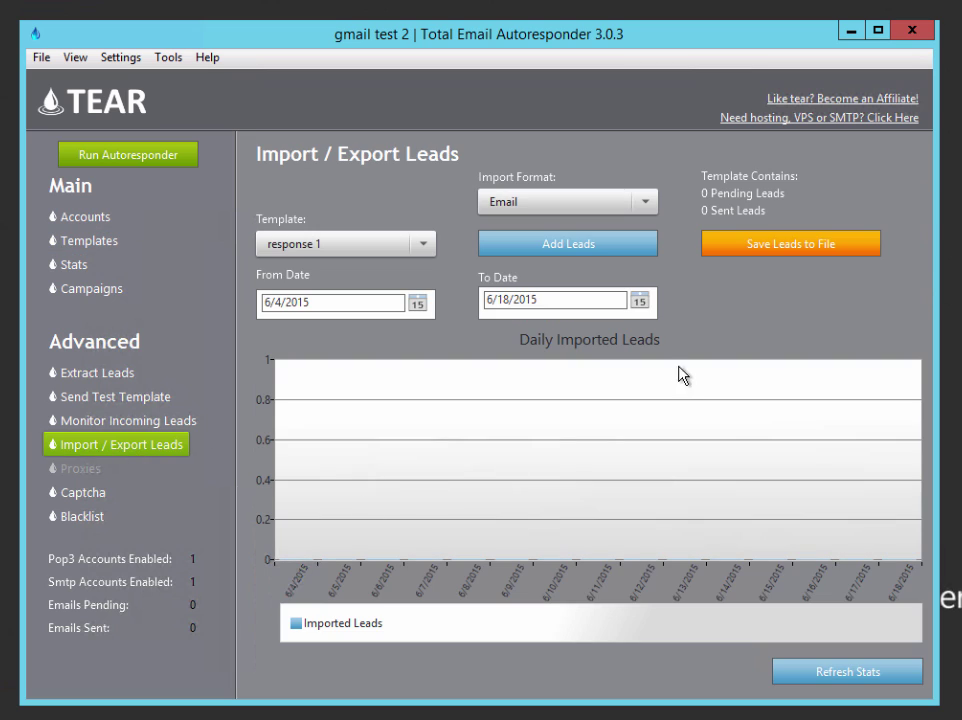
pyautogui.click(422, 249)
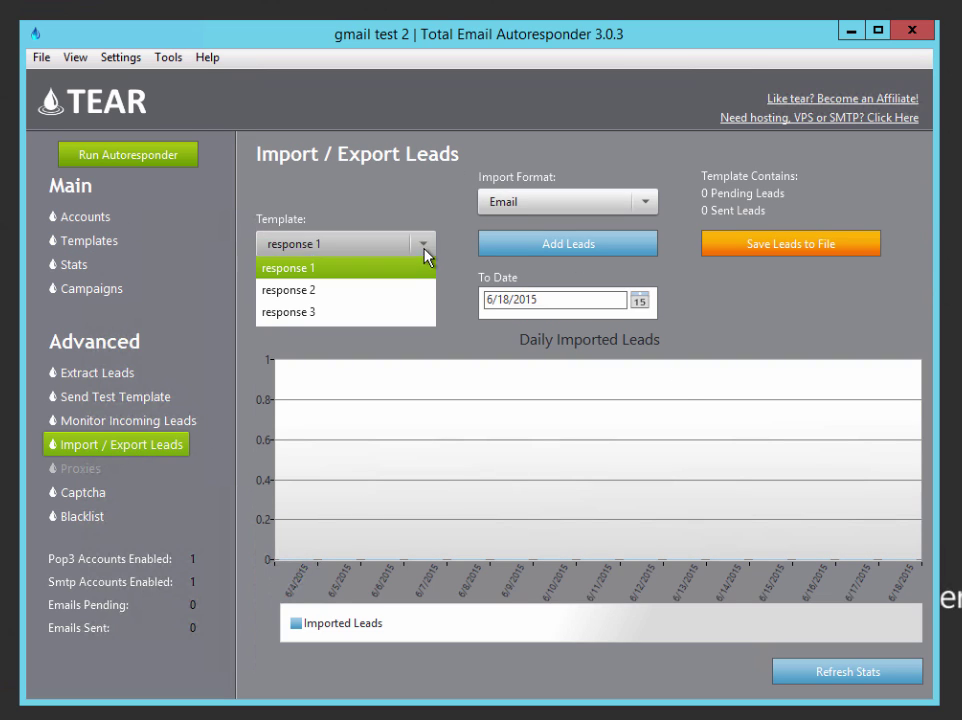
pyautogui.click(417, 257)
pyautogui.click(419, 249)
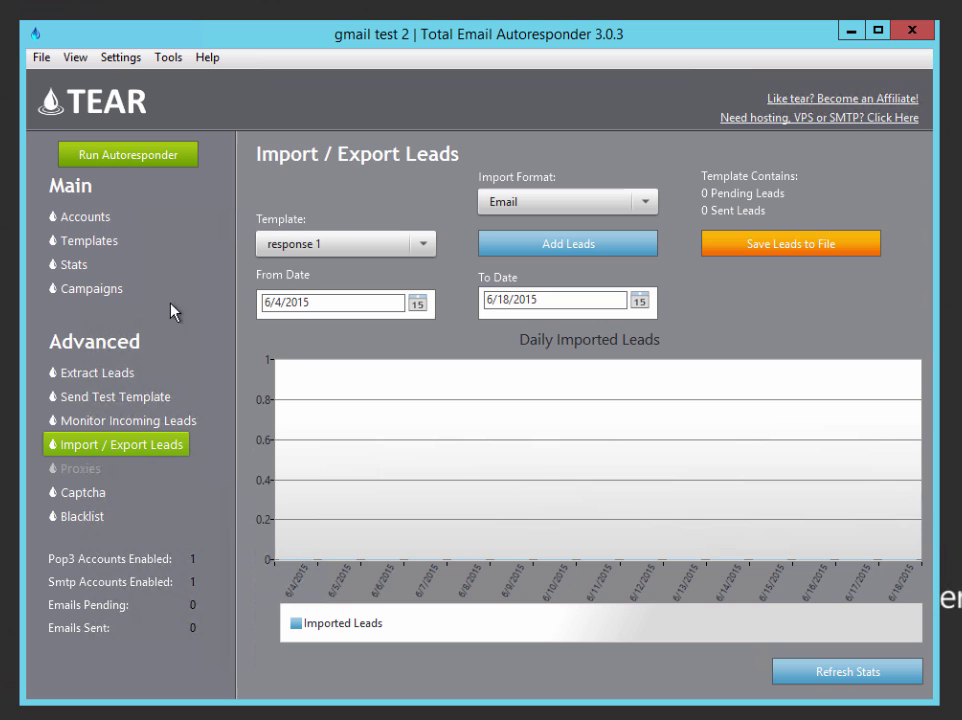
pyautogui.click(103, 240)
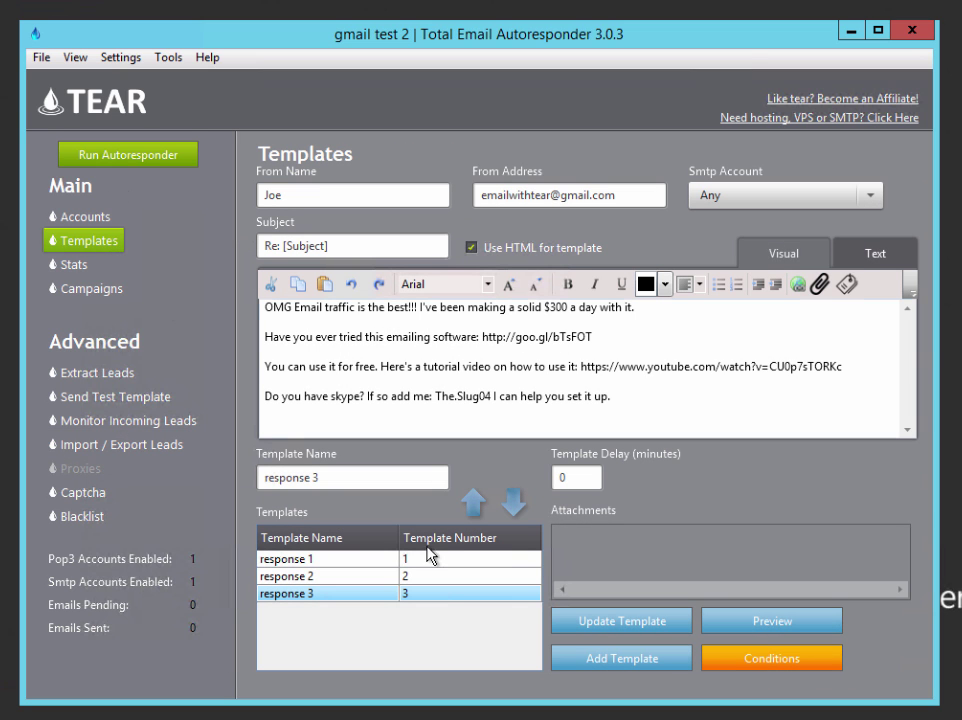
pyautogui.click(431, 560)
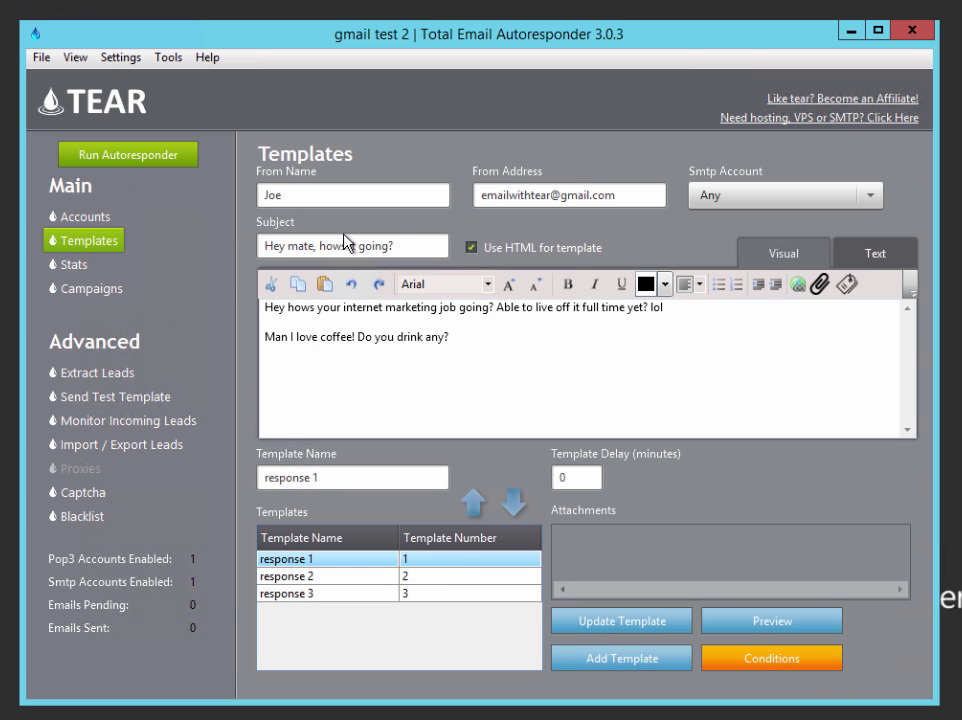
pyautogui.moveTo(455, 337); pyautogui.dragTo(240, 300)
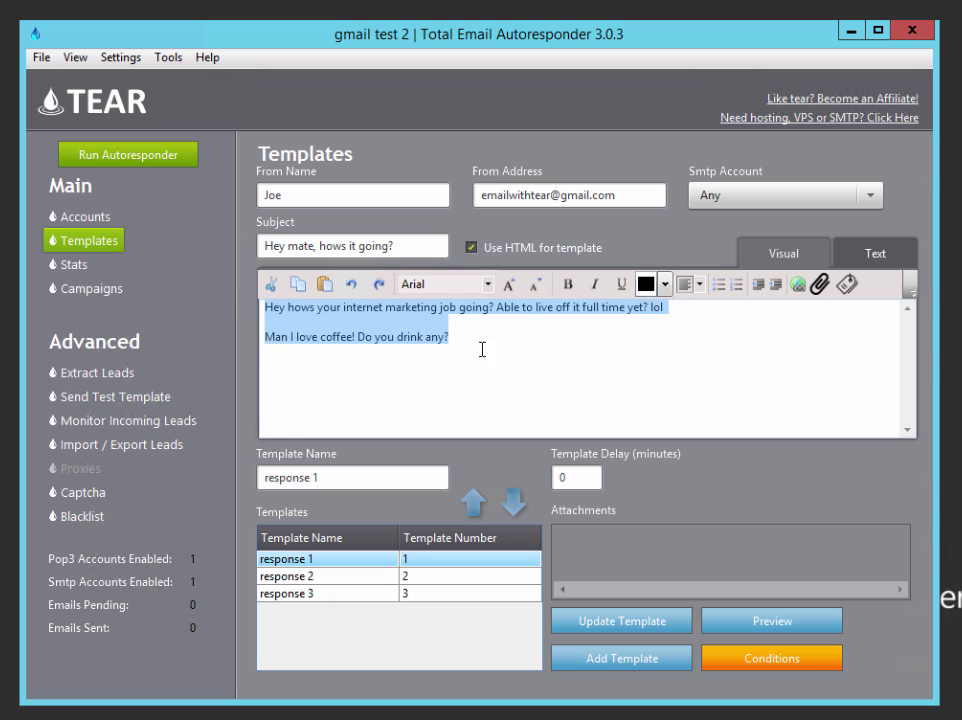
pyautogui.moveTo(482, 349); pyautogui.dragTo(257, 310)
pyautogui.click(128, 445)
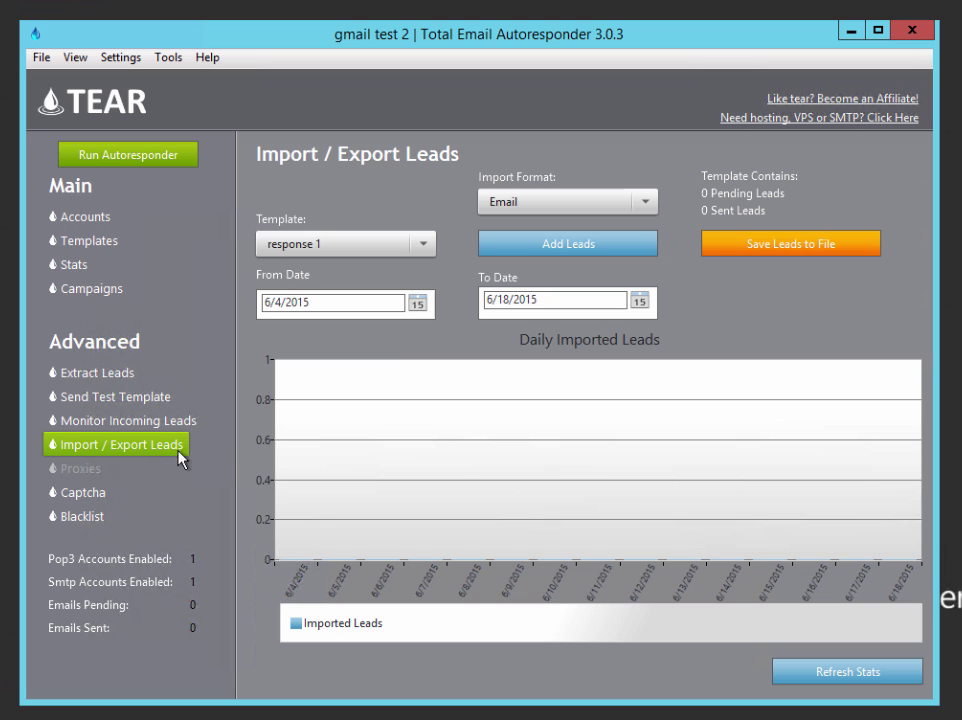
# Add leads from Desktop\Leads List 1, skipping duplicate, invalid and blacklisted addresses
pyautogui.click(588, 245)
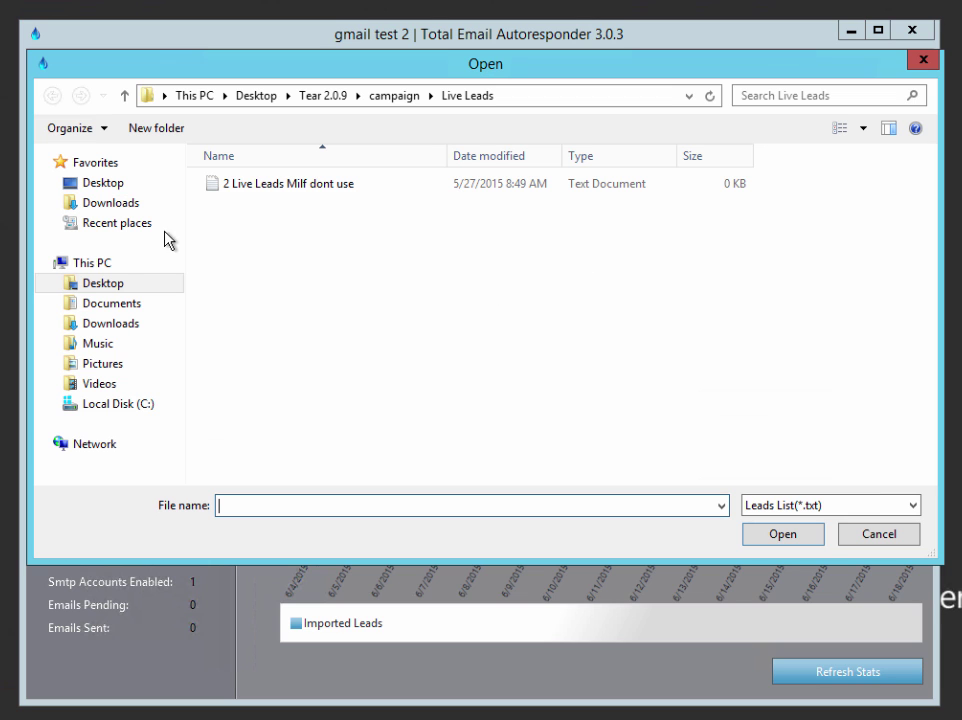
pyautogui.click(103, 283)
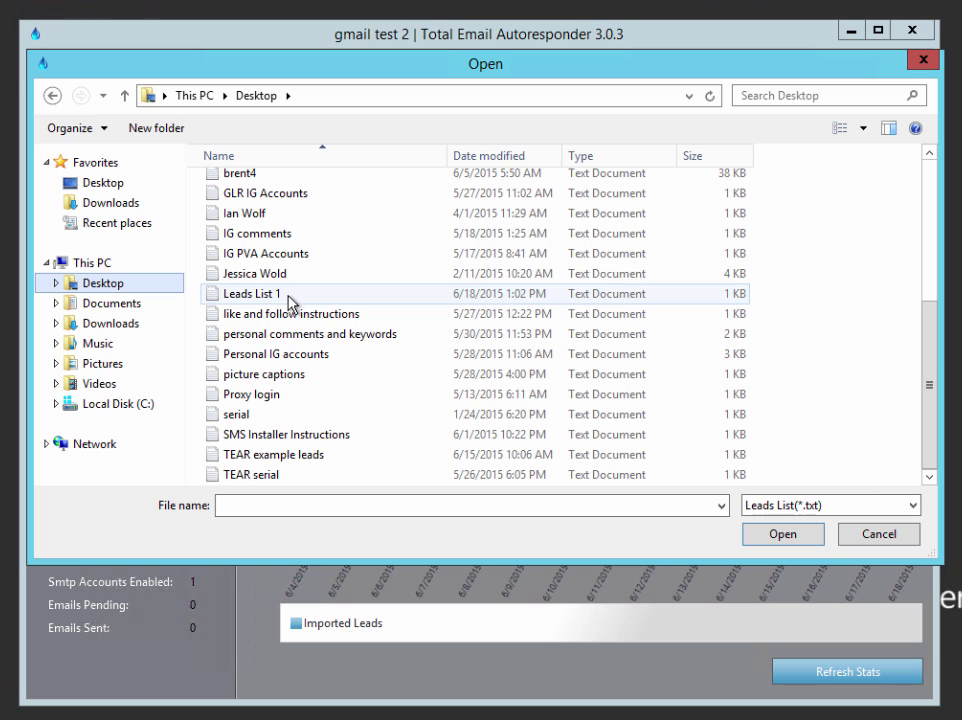
pyautogui.click(292, 300)
pyautogui.click(783, 534)
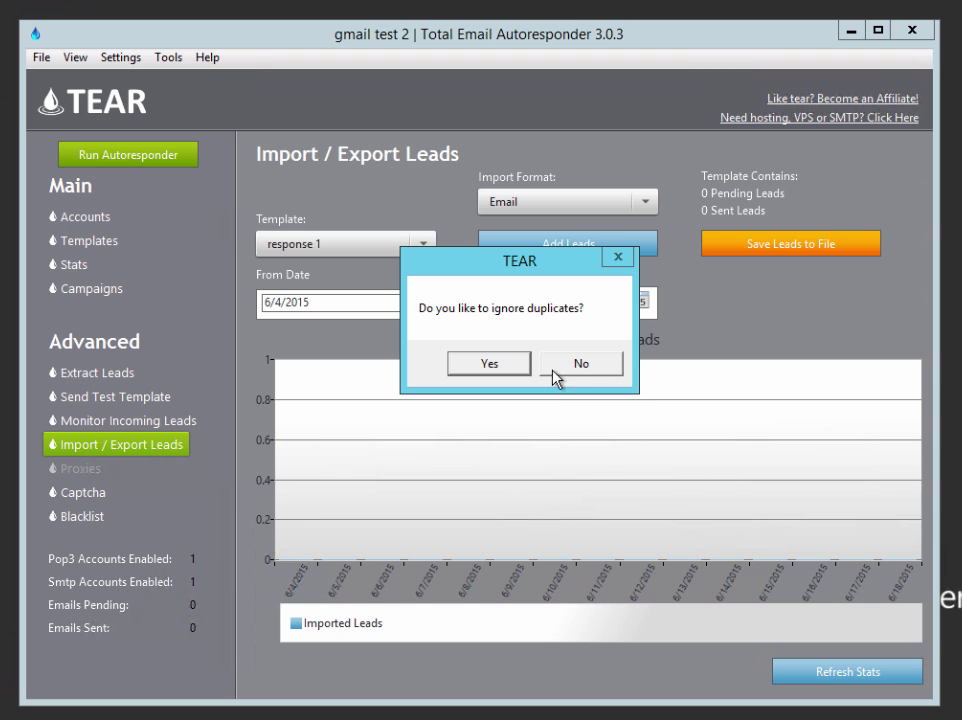
pyautogui.click(509, 368)
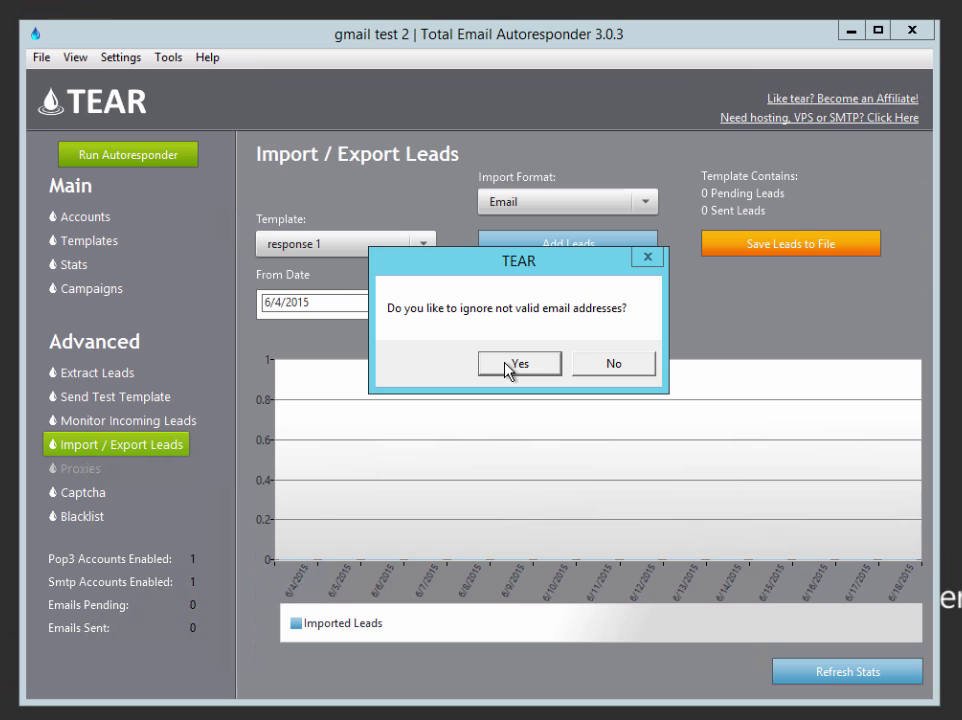
pyautogui.click(509, 368)
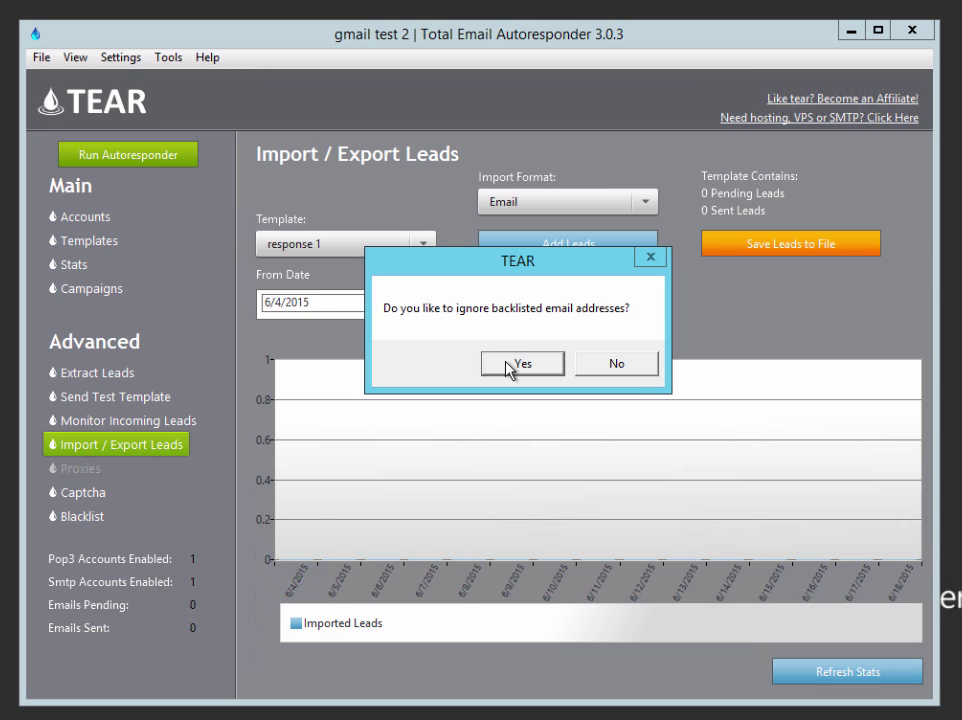
pyautogui.click(510, 366)
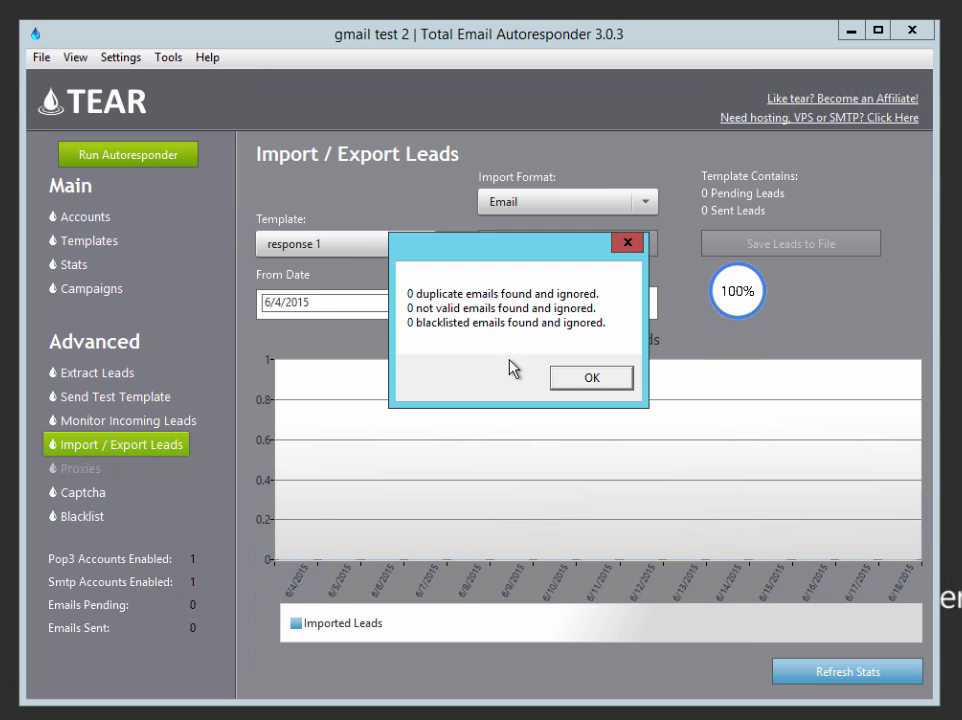
pyautogui.click(590, 378)
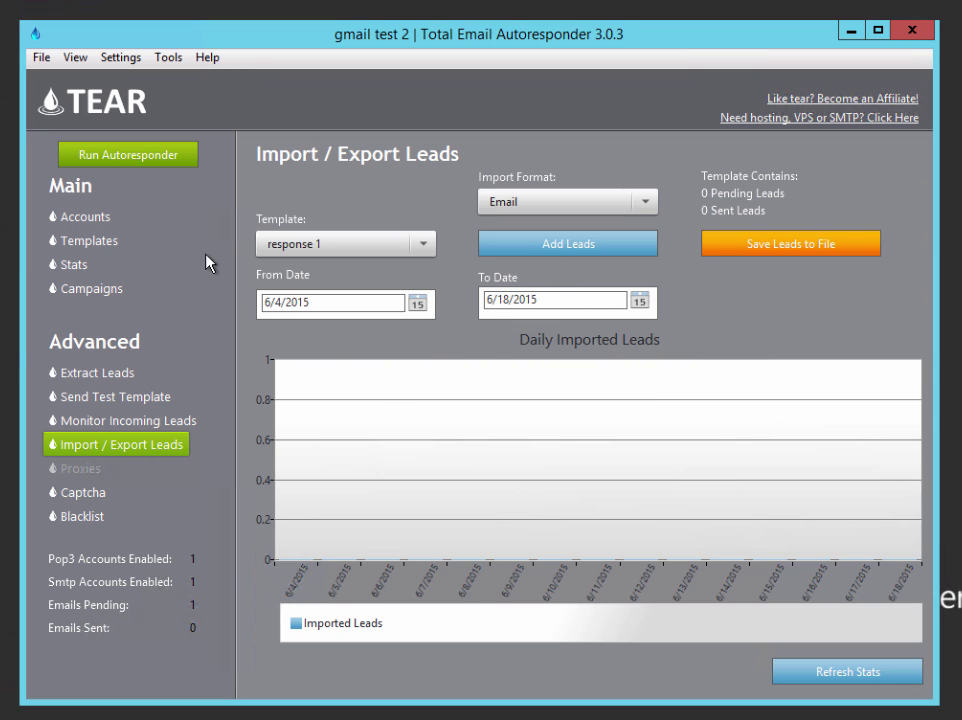
# On the Run Autoresponder page, switch Pop3 and Smtp processing on, then back off
pyautogui.click(145, 157)
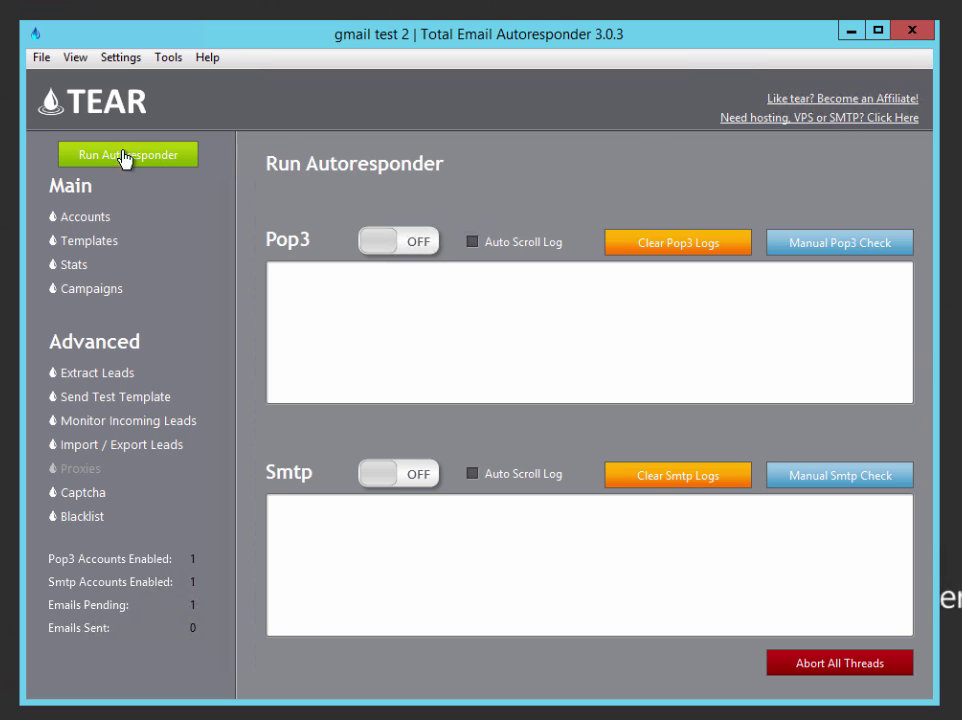
pyautogui.click(394, 244)
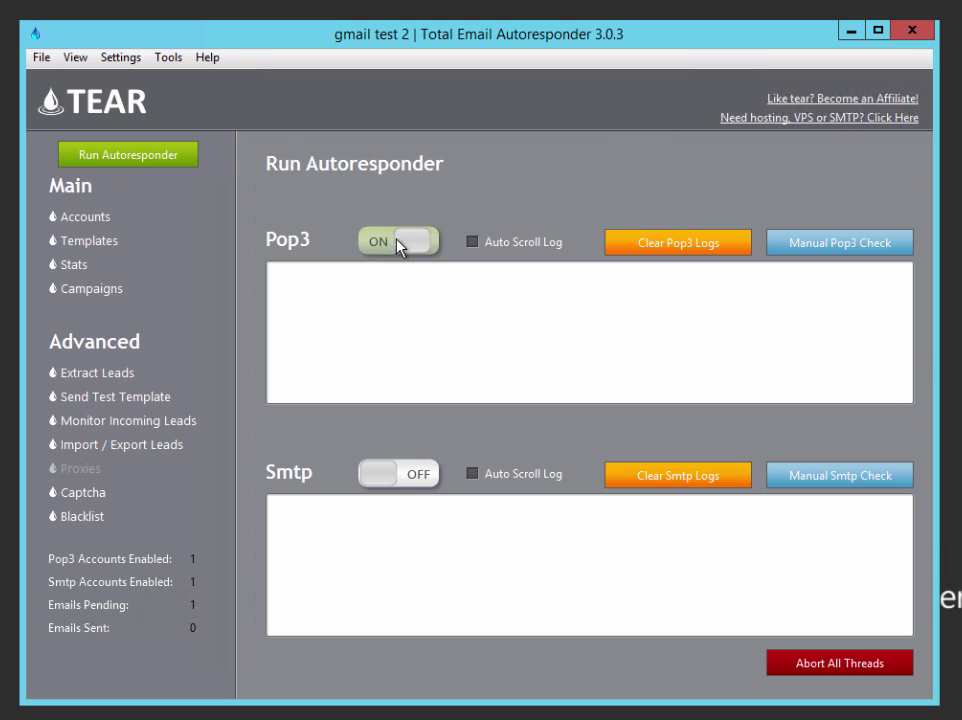
pyautogui.click(386, 478)
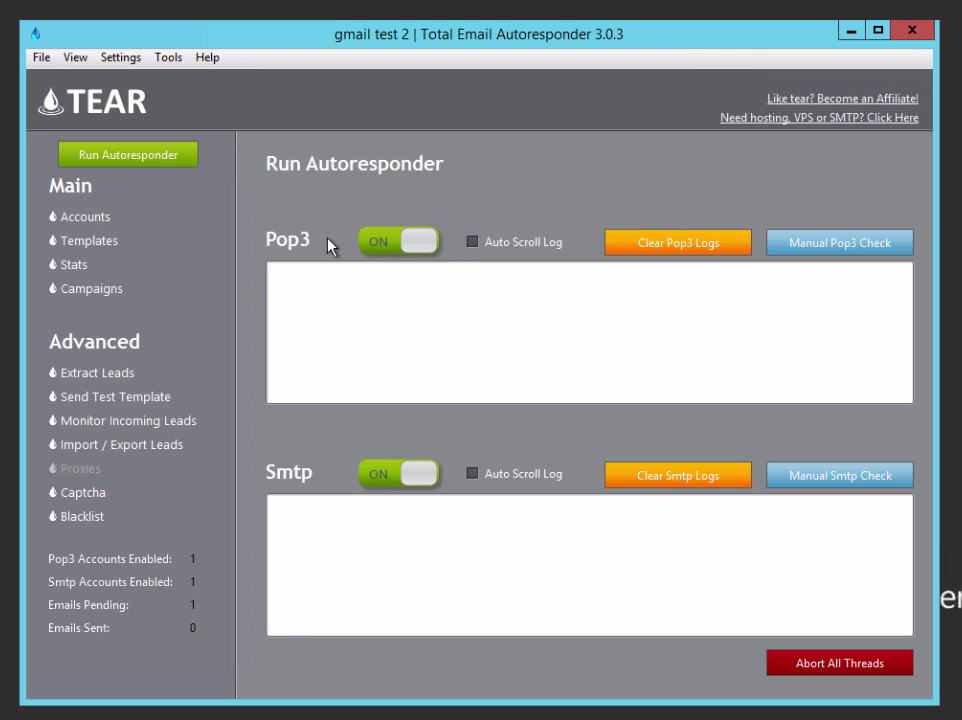
pyautogui.click(418, 246)
pyautogui.click(400, 470)
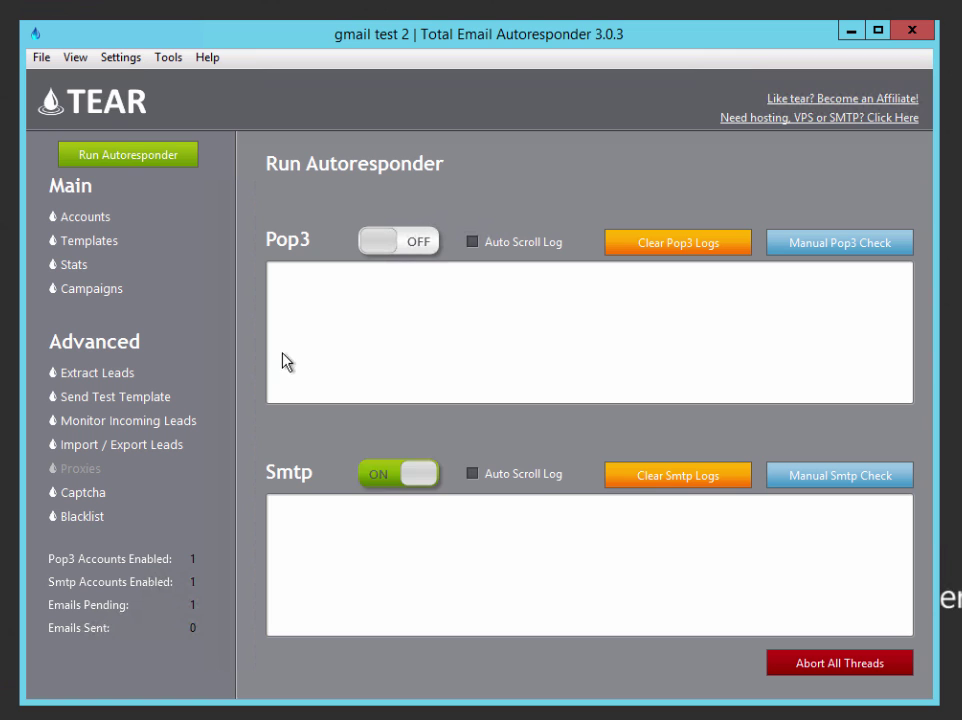
# Review the POP3 Intervals & Timers settings, then close Settings
pyautogui.click(120, 57)
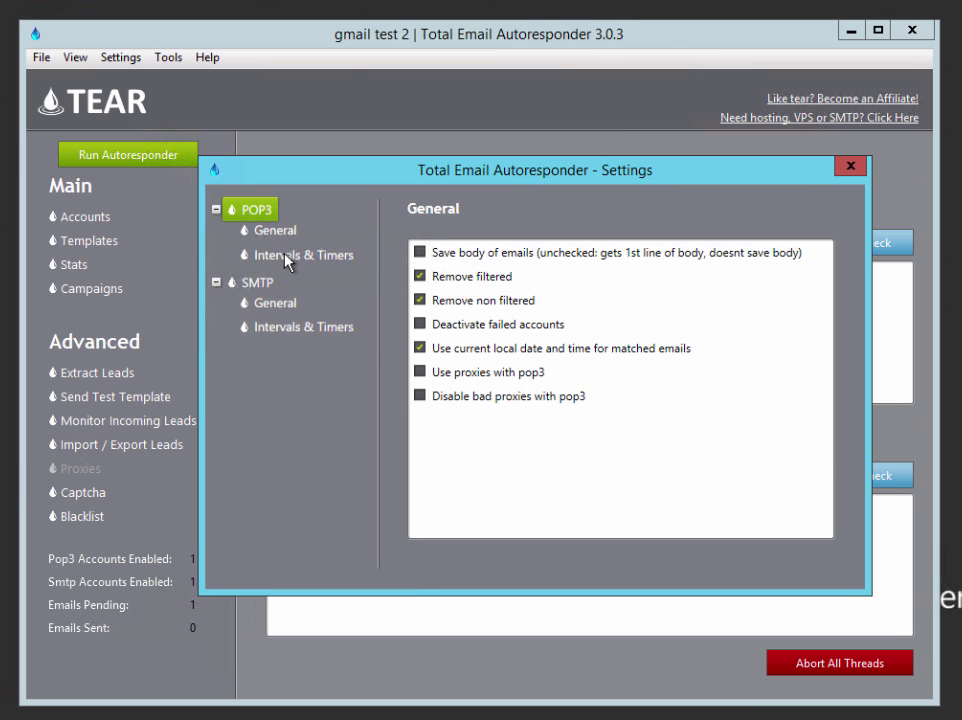
pyautogui.click(290, 256)
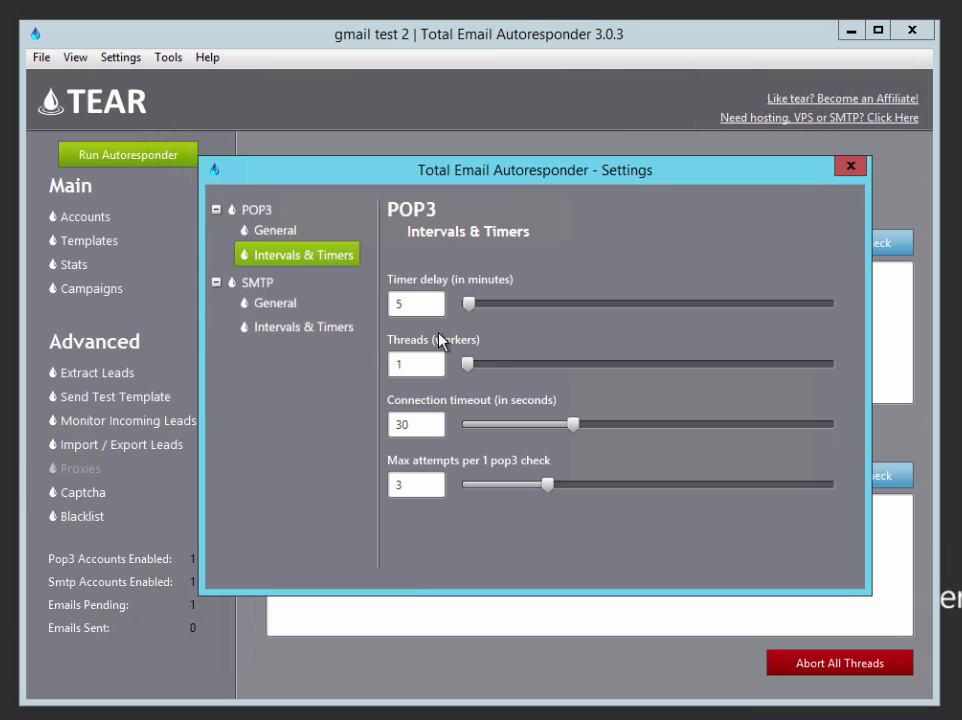
pyautogui.click(850, 166)
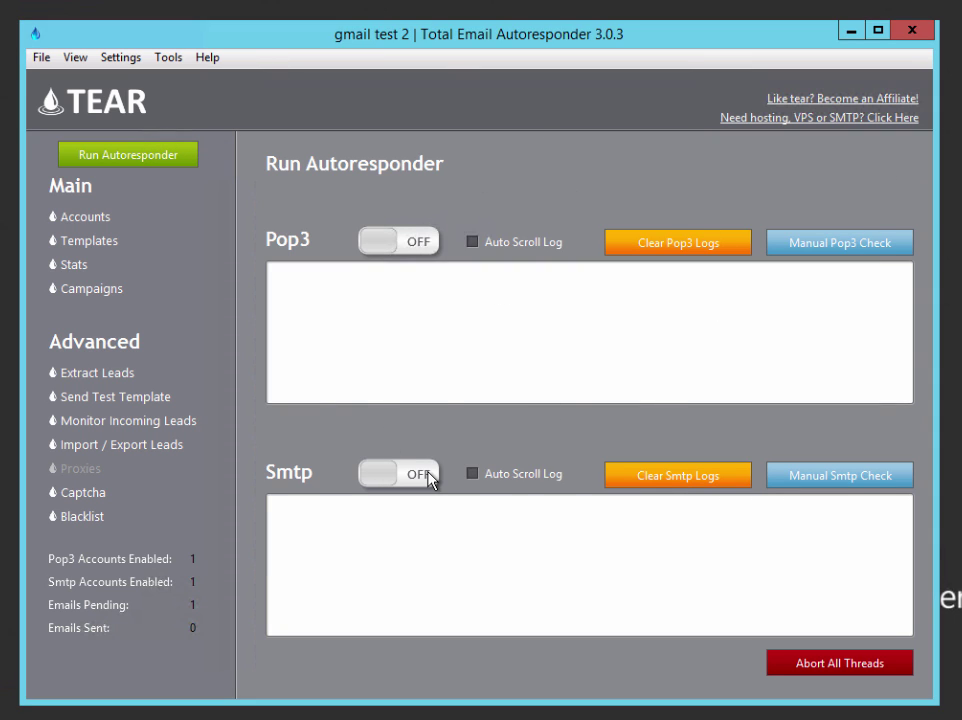
# Run a manual SMTP check to send response 1 to the Yahoo lead
pyautogui.click(840, 483)
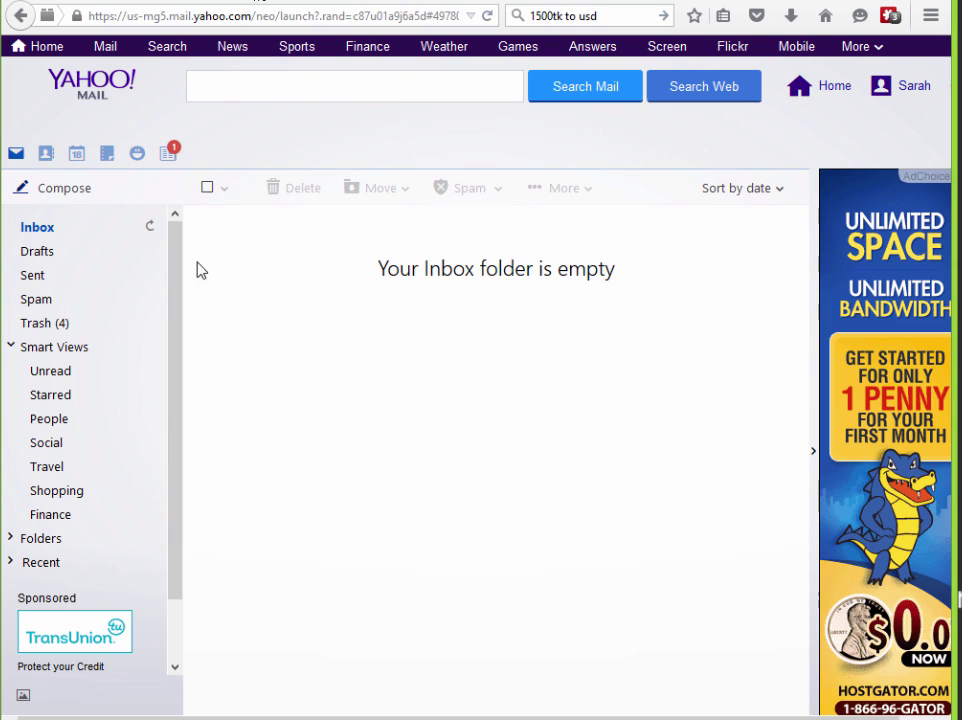
# Refresh the Yahoo inbox and open the "Hey mate, hows it going?" email
pyautogui.click(150, 228)
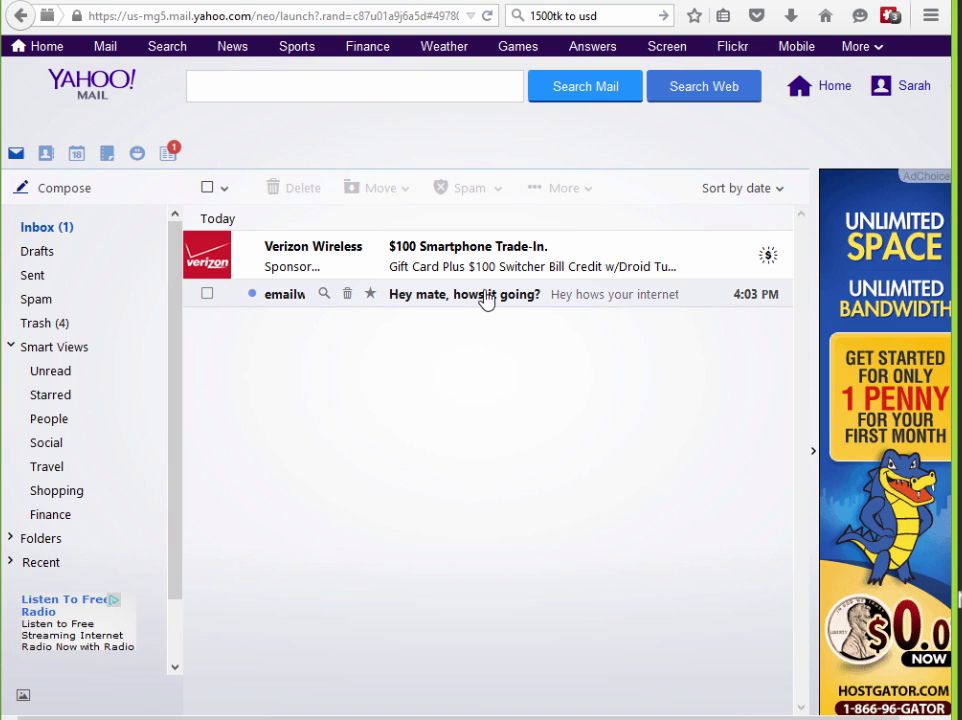
pyautogui.click(485, 295)
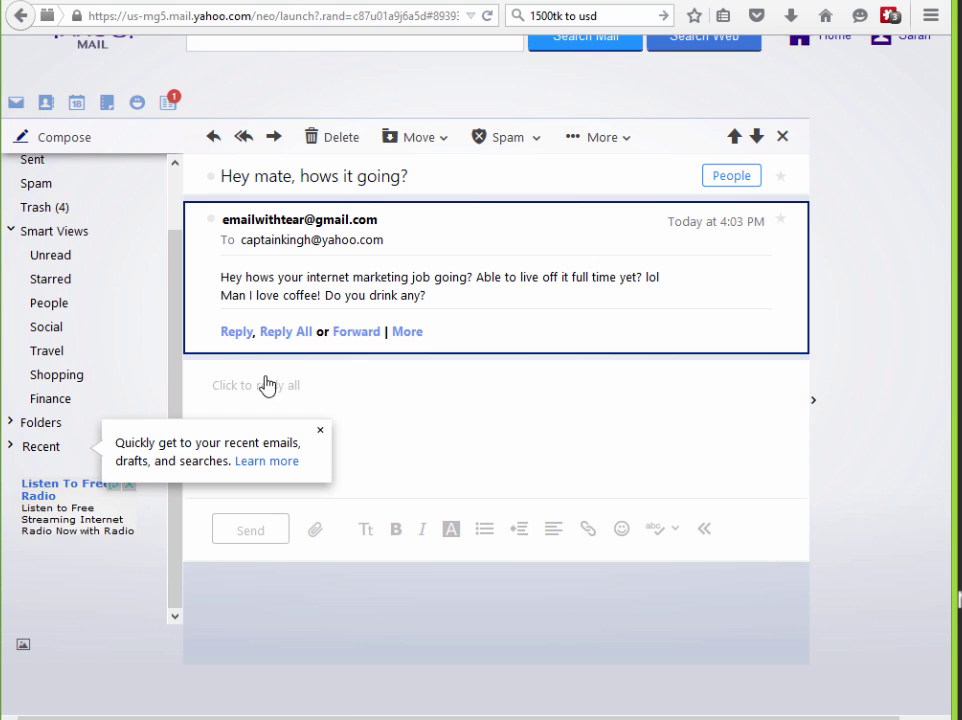
pyautogui.click(320, 430)
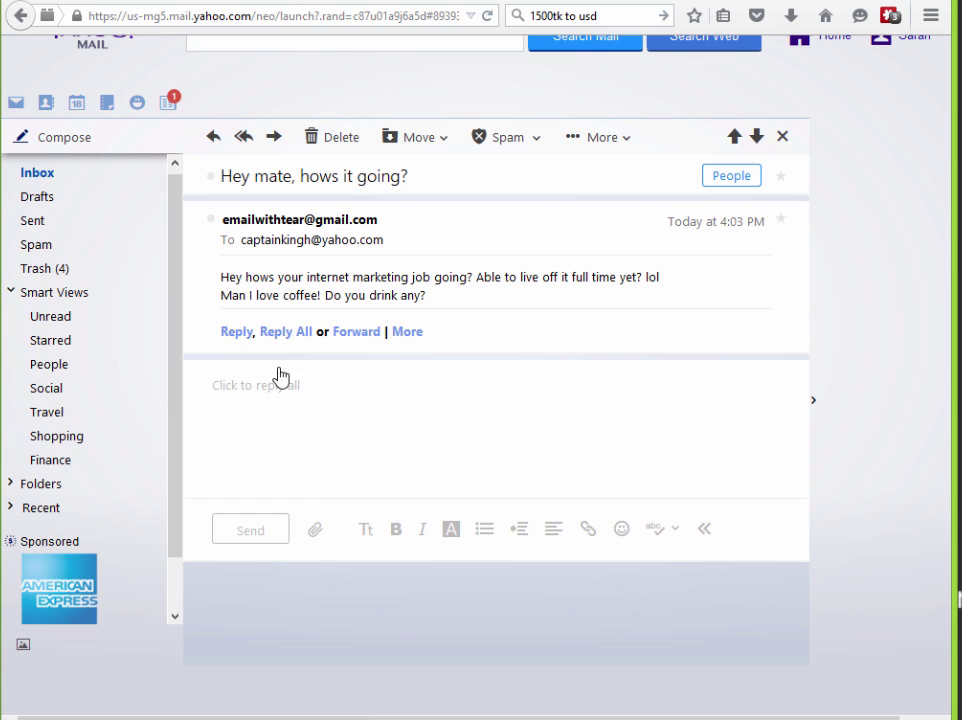
# Reply "hey! it's not going so well. And yes I love coffee, duh who doesn't?" and send it
pyautogui.click(298, 397)
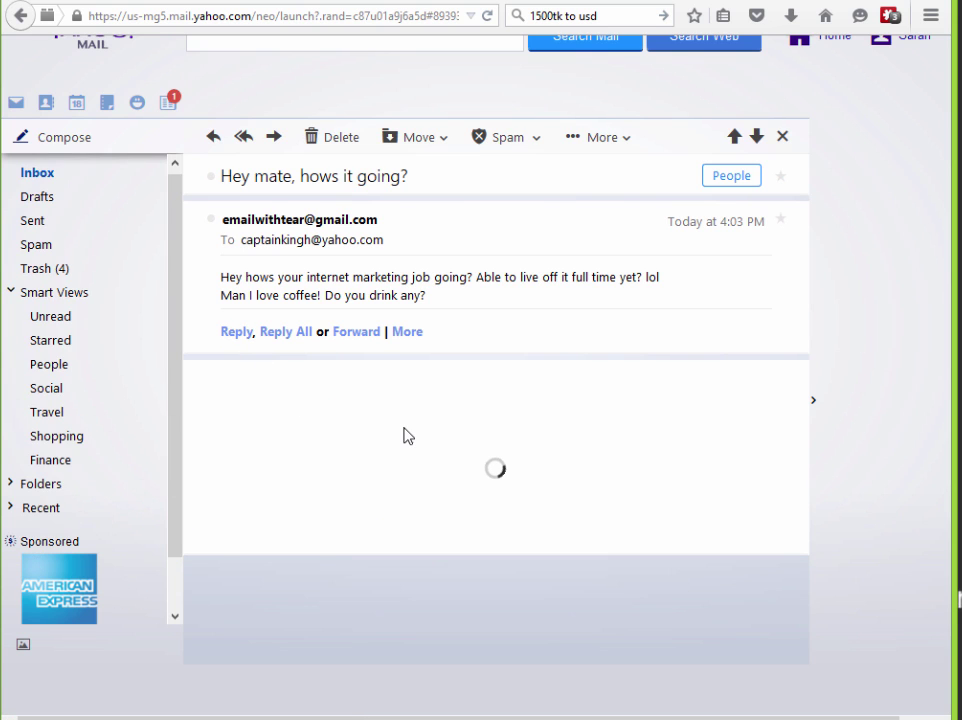
pyautogui.write('he')
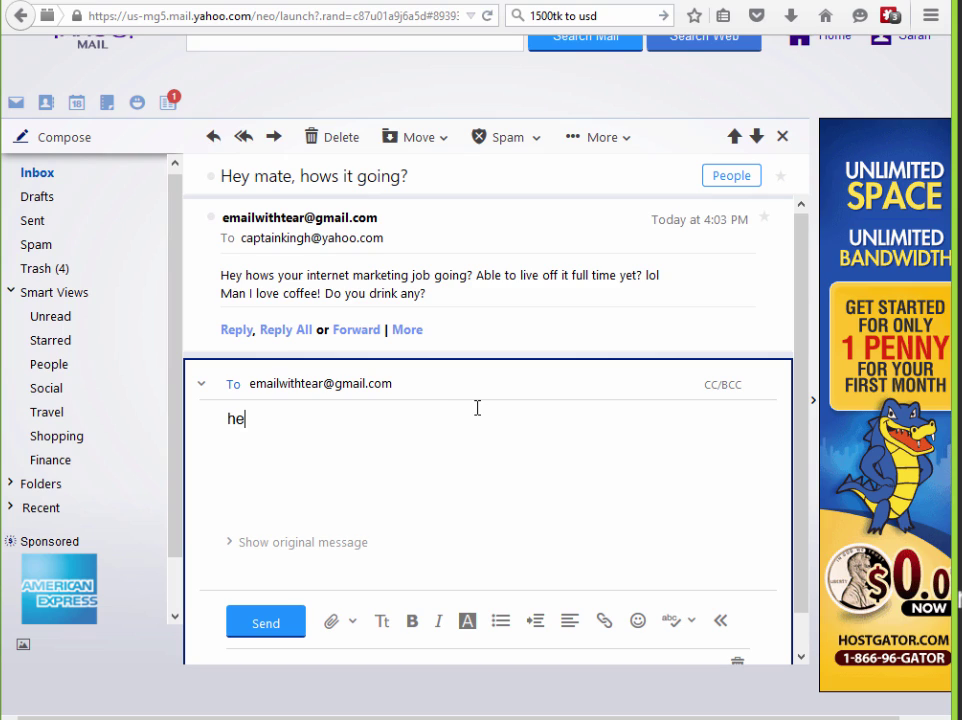
pyautogui.write('y!')
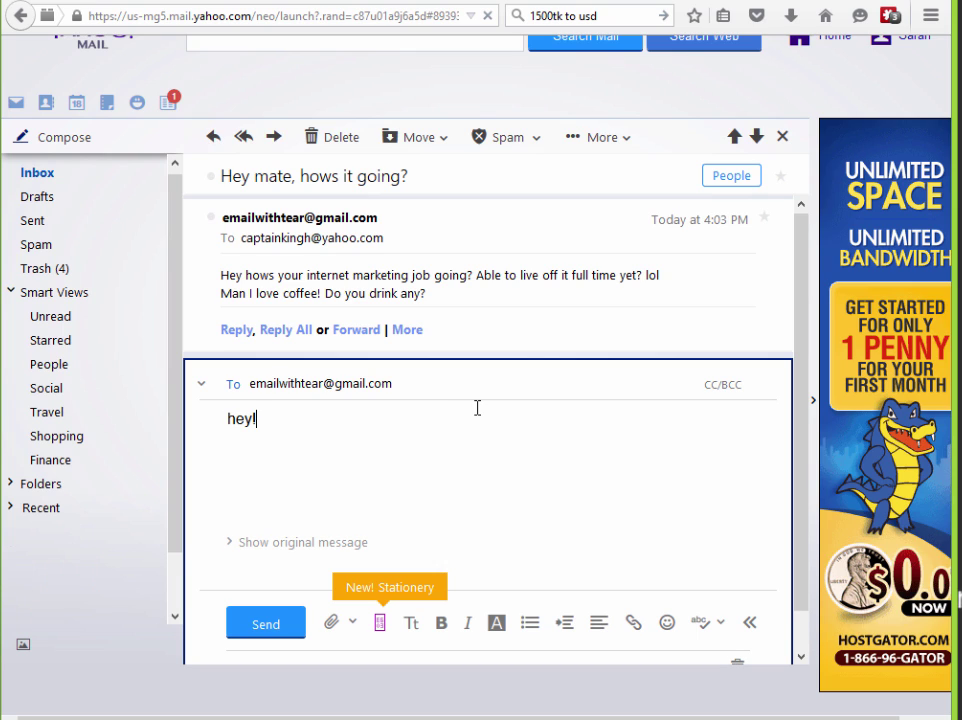
pyautogui.write(" it's not going ")
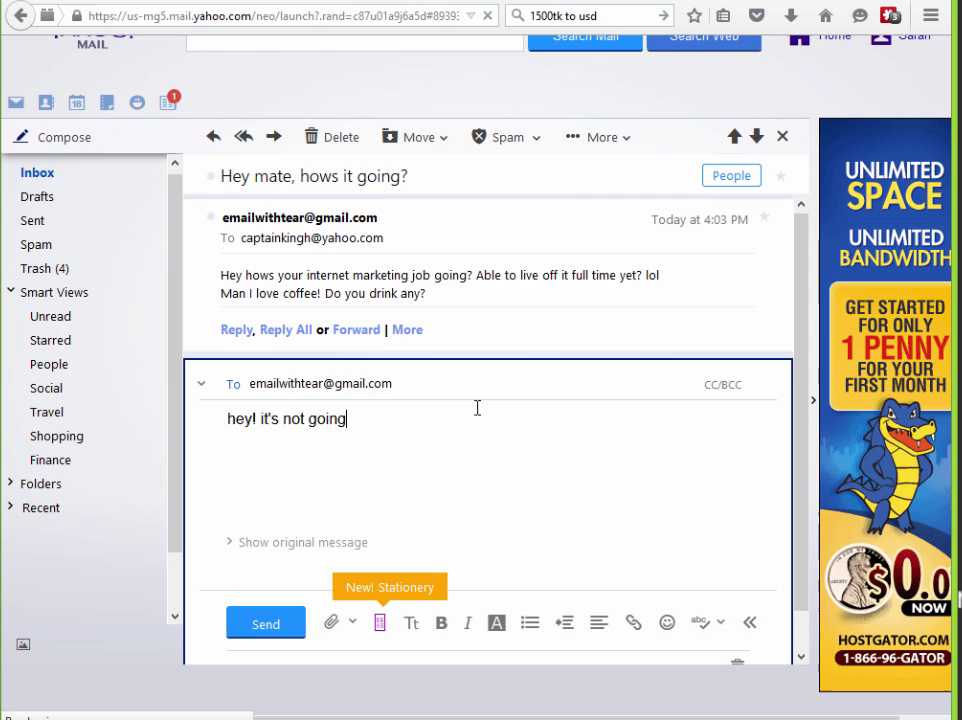
pyautogui.write('so well')
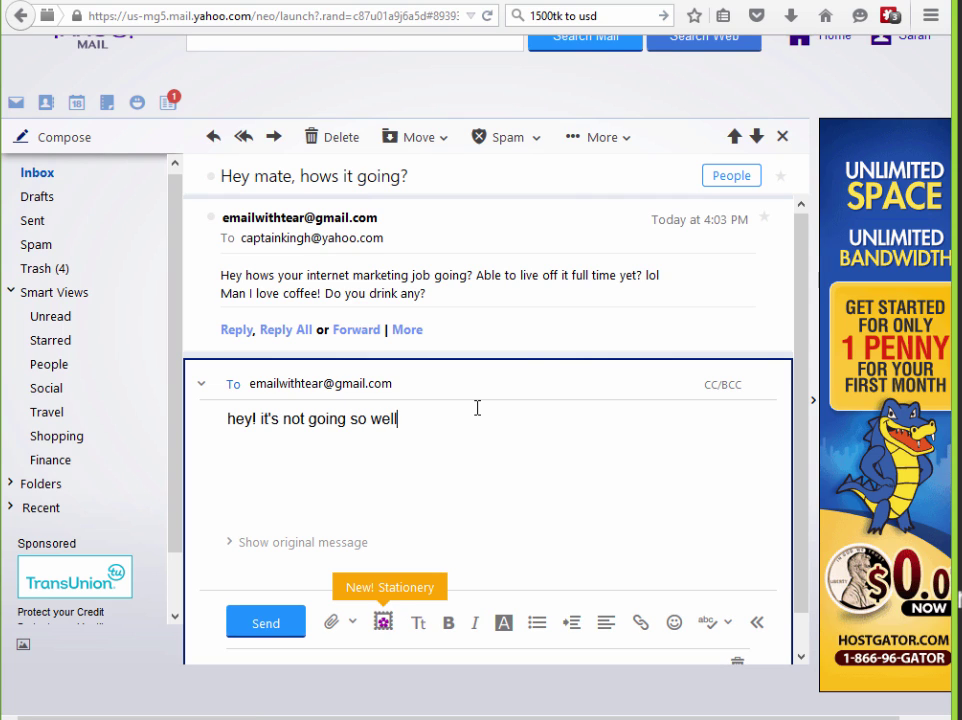
pyautogui.write('.')
pyautogui.press('Return')
pyautogui.write('And yes ')
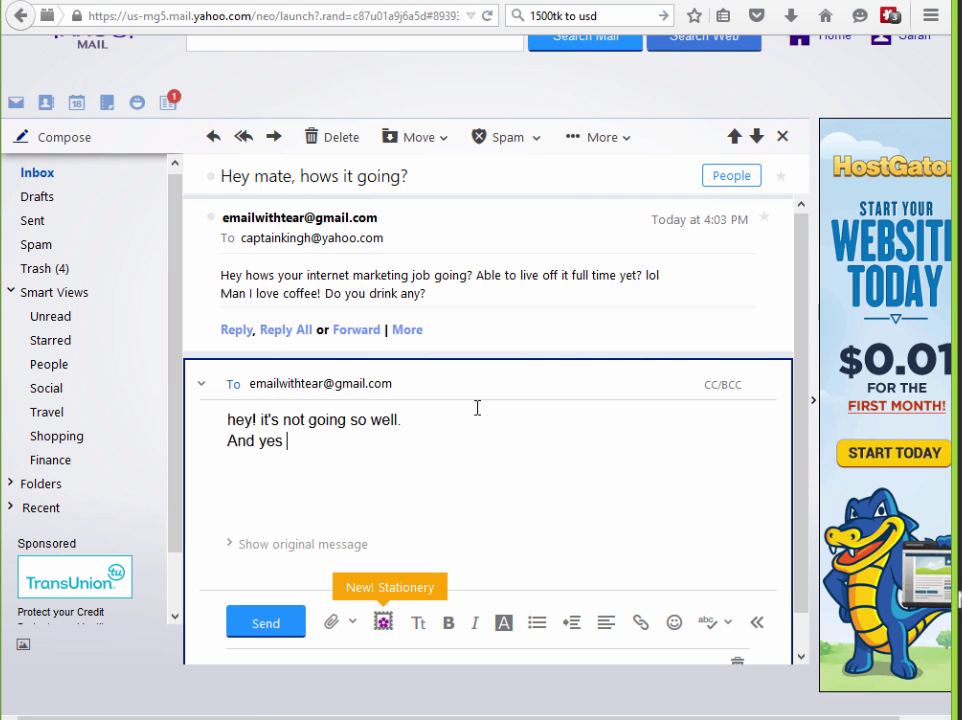
pyautogui.write('I love coff')
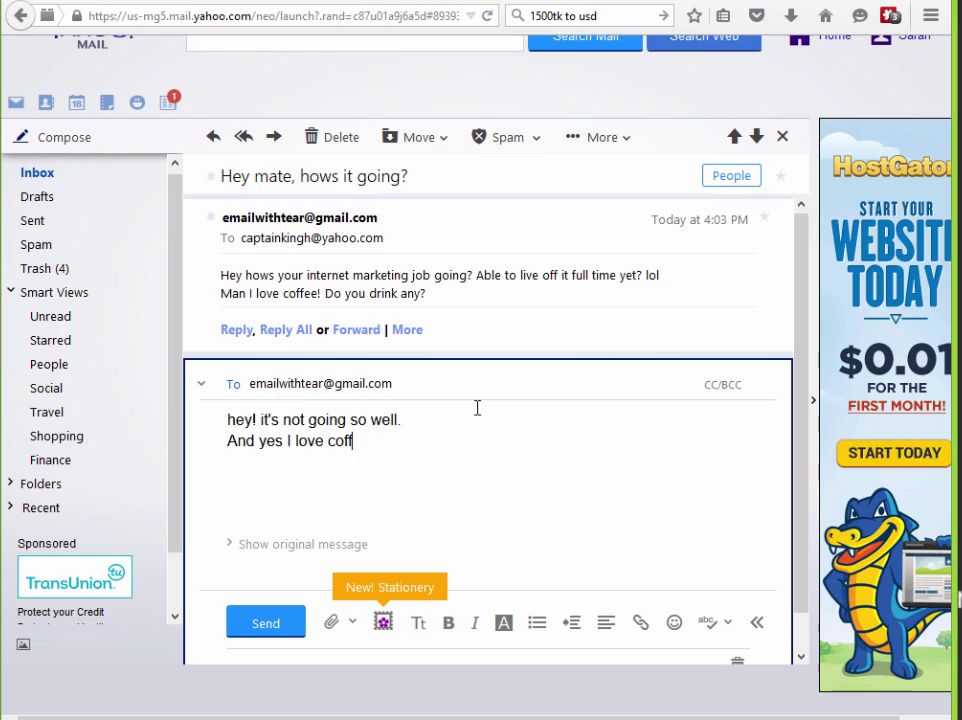
pyautogui.write('ee, duh who doesn')
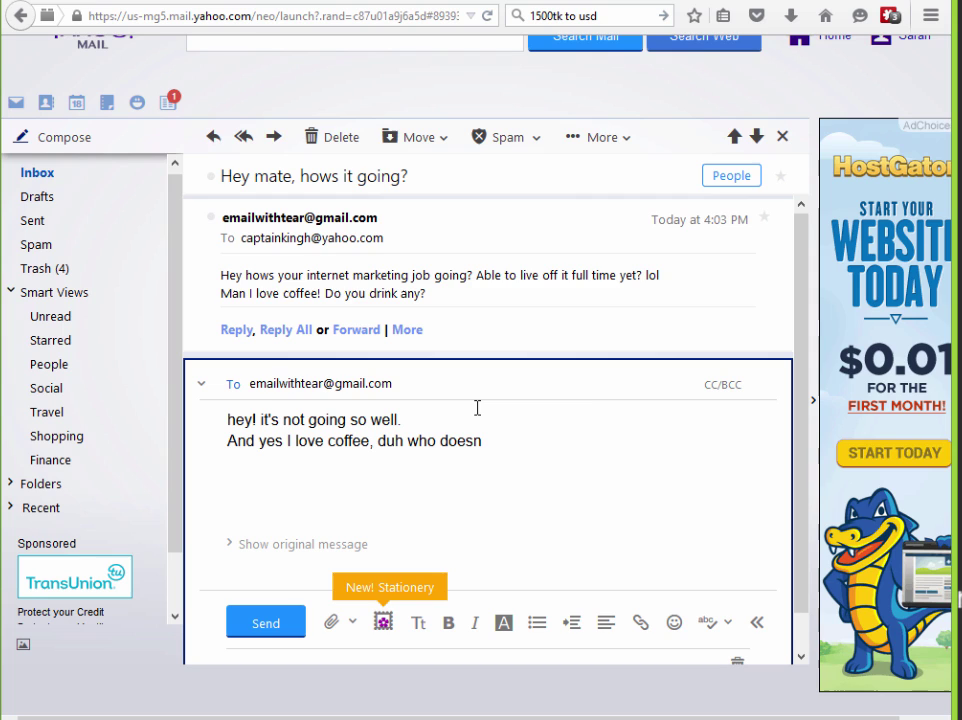
pyautogui.write("'t?")
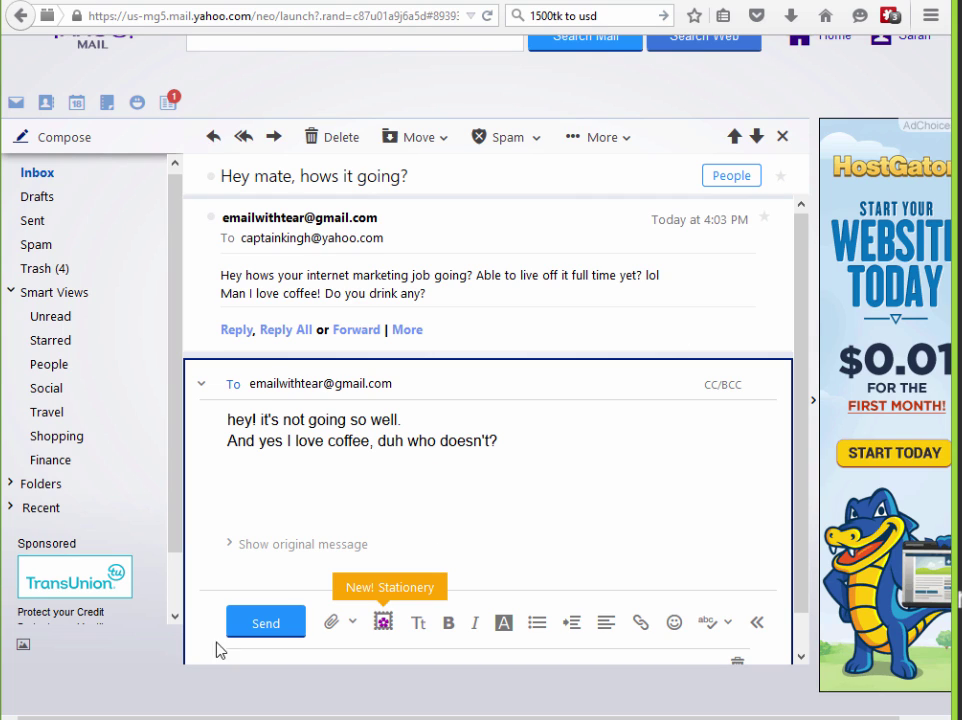
pyautogui.click(265, 630)
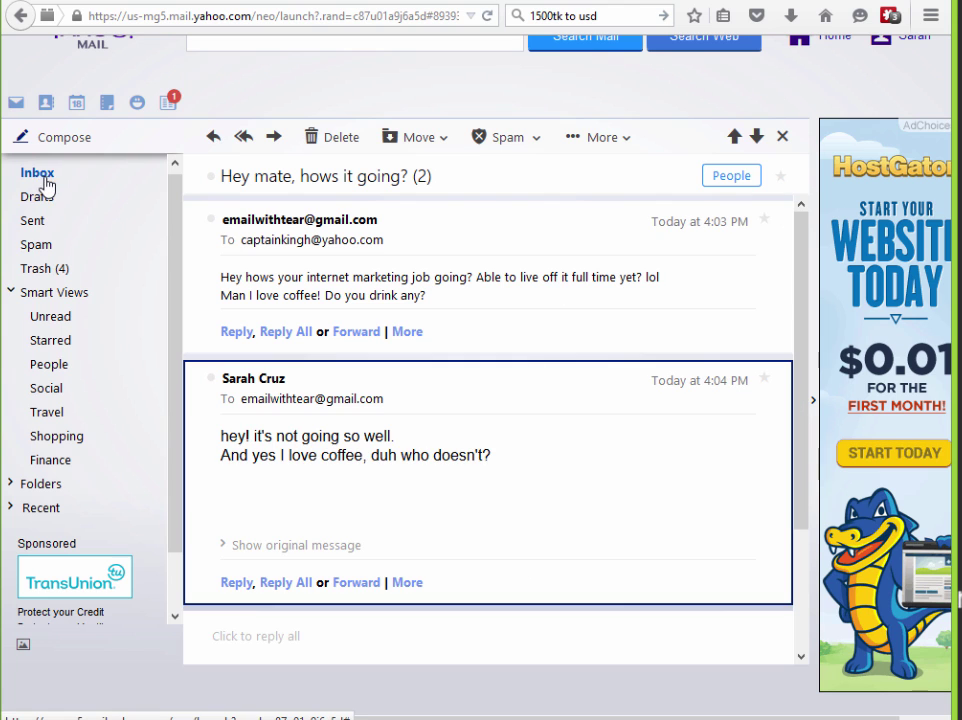
pyautogui.click(42, 176)
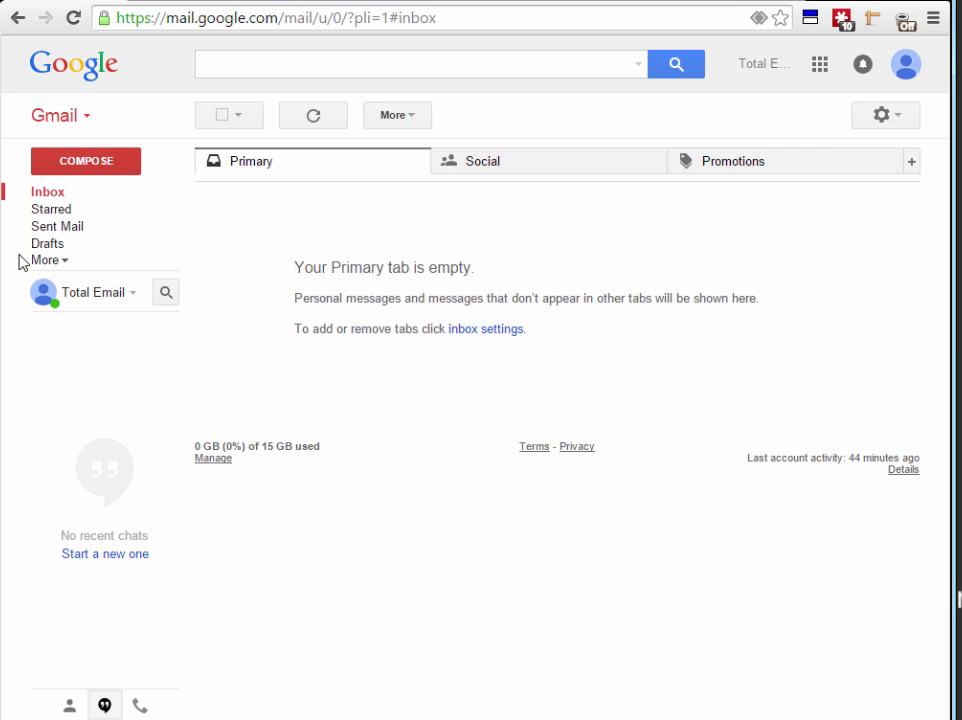
# Reload the Gmail inbox to show the lead's reply in the thread
pyautogui.click(56, 196)
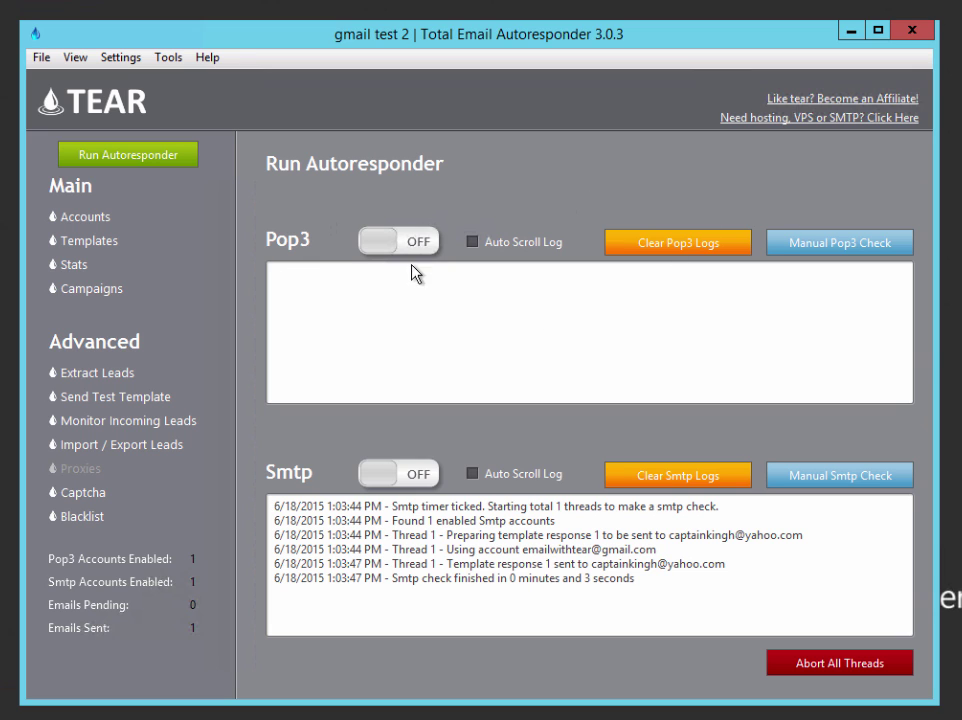
# Run a manual POP3 check for the lead's reply, then a manual SMTP check to send response 2
pyautogui.click(808, 245)
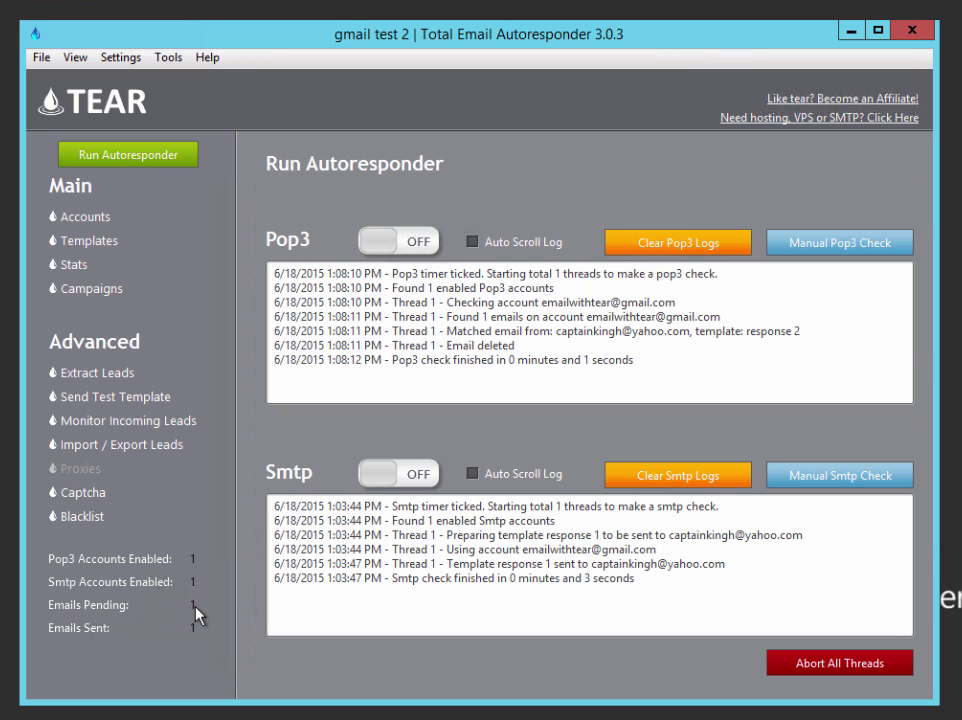
pyautogui.click(858, 478)
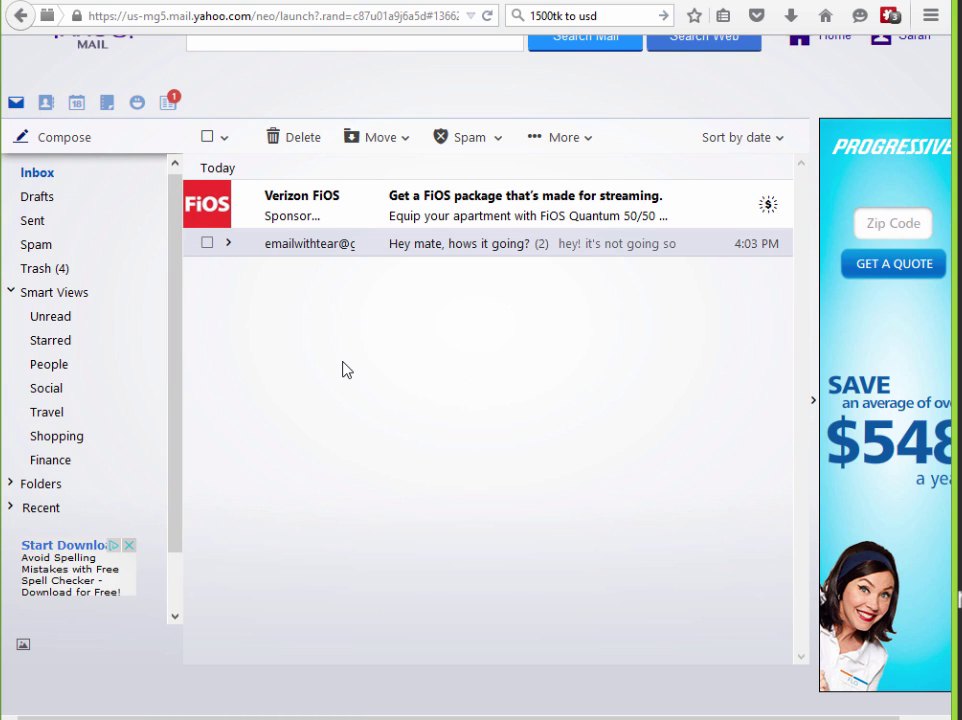
# Refresh the Yahoo inbox and open the "Hey mate, hows it going?" conversation
pyautogui.moveTo(62, 176)
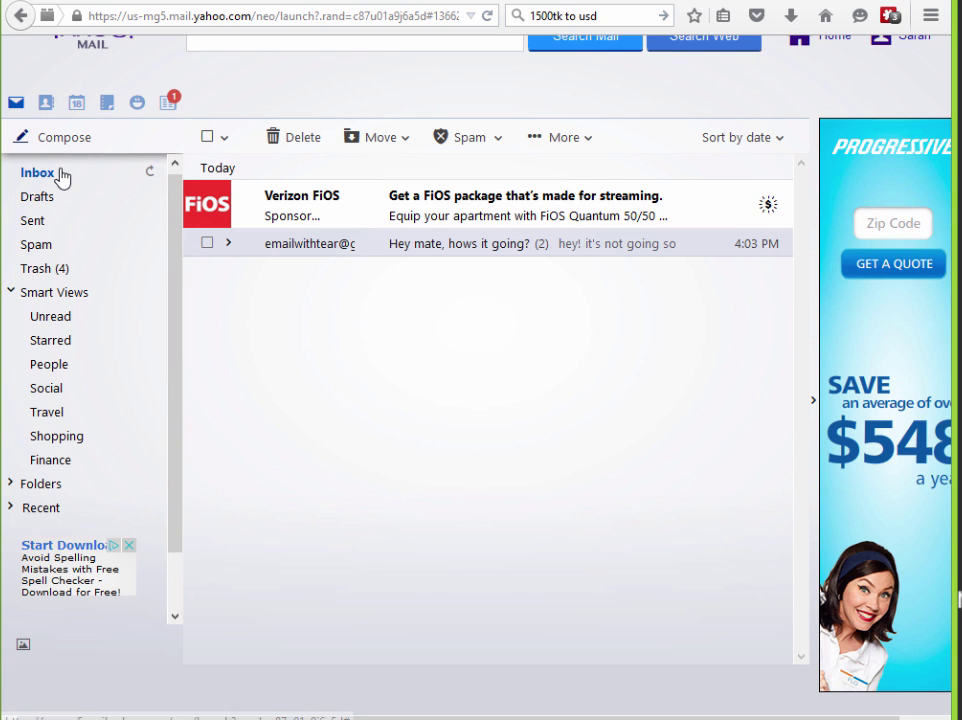
pyautogui.click(150, 176)
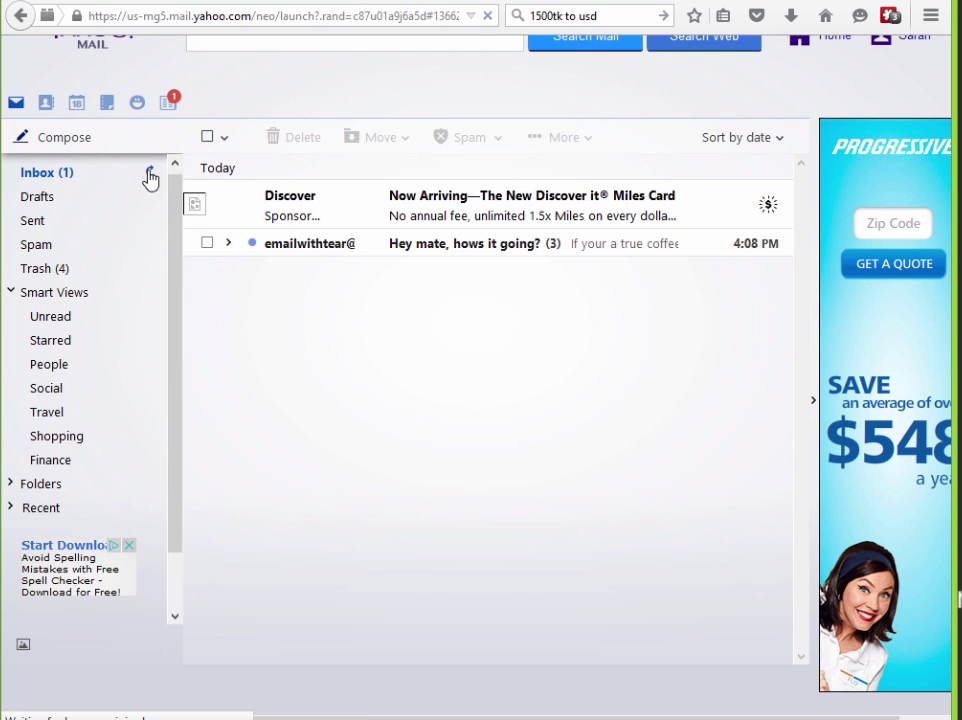
pyautogui.click(460, 254)
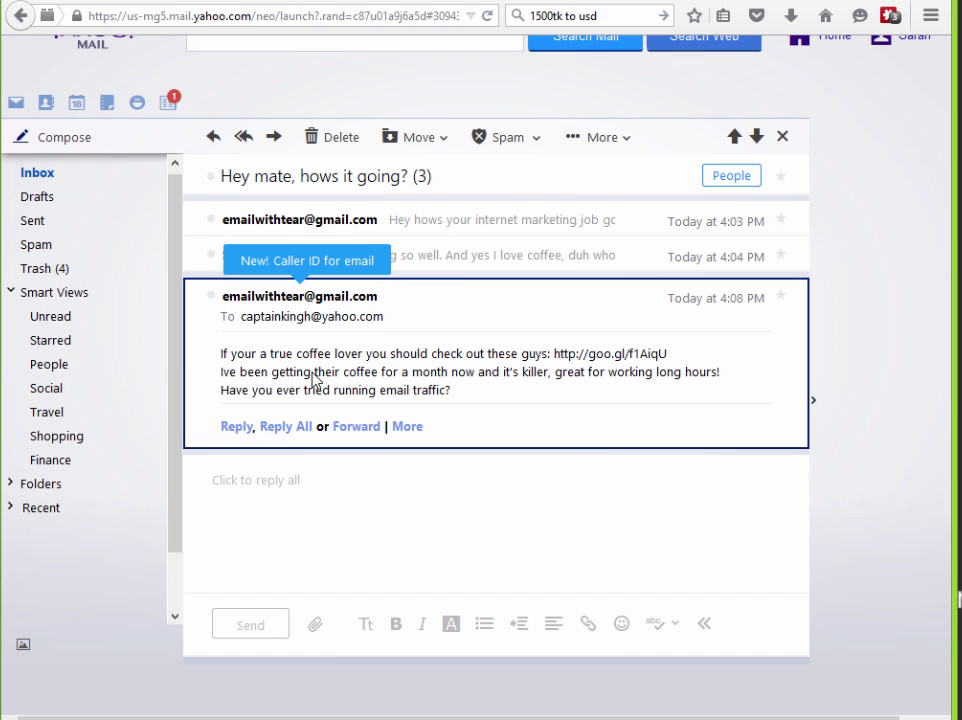
# Reply "oh thanks i'll check that coffee. No i've never tried emailing" and send it
pyautogui.click(360, 552)
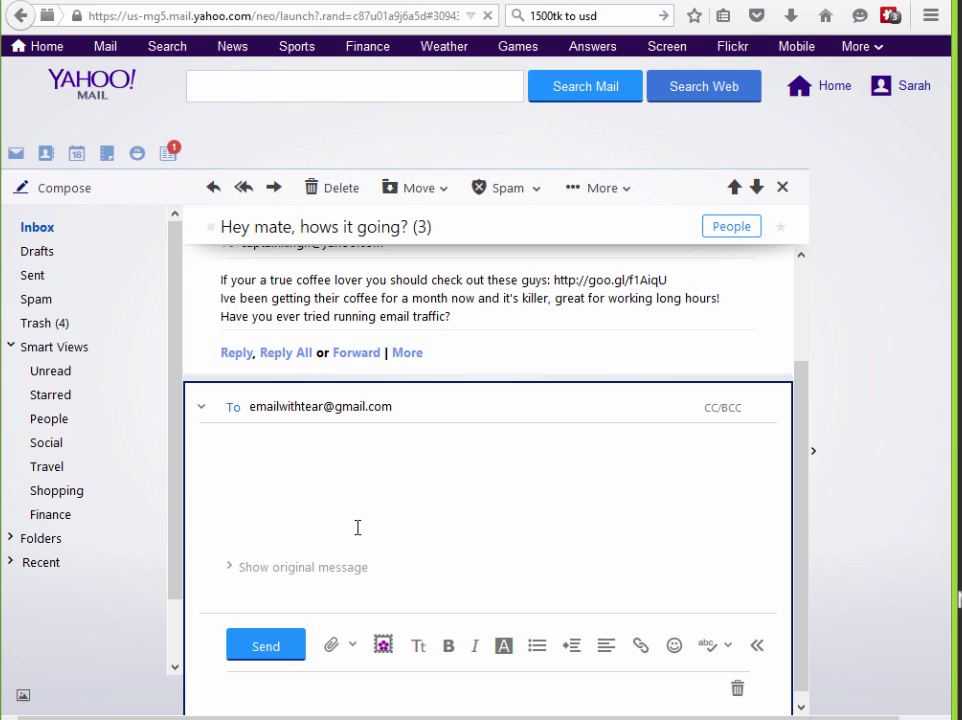
pyautogui.write('oh thanks')
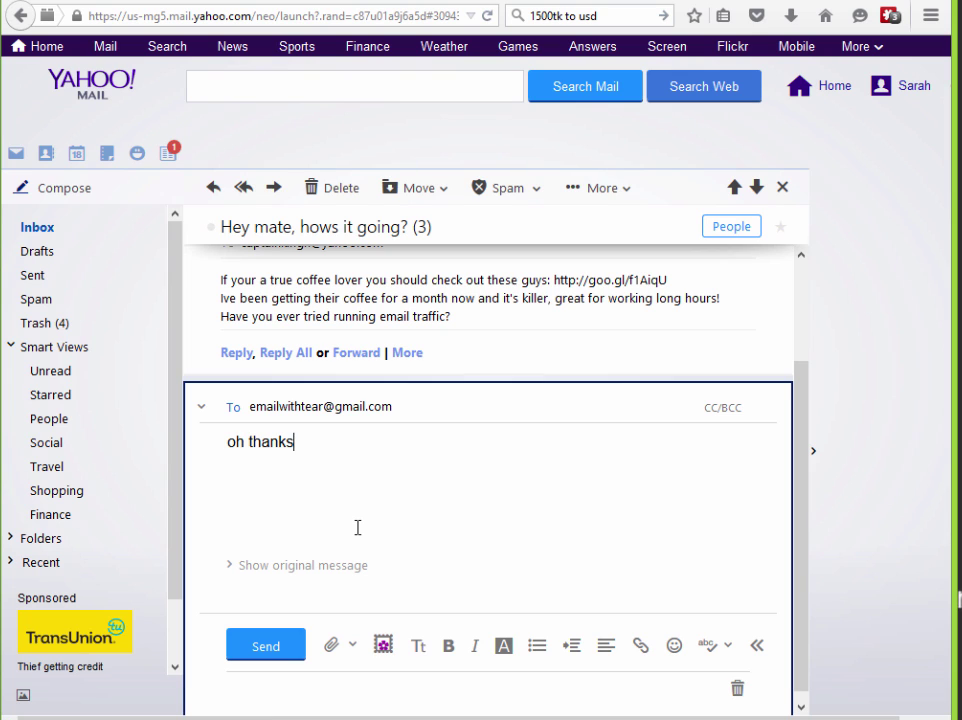
pyautogui.write(" i'll check tha")
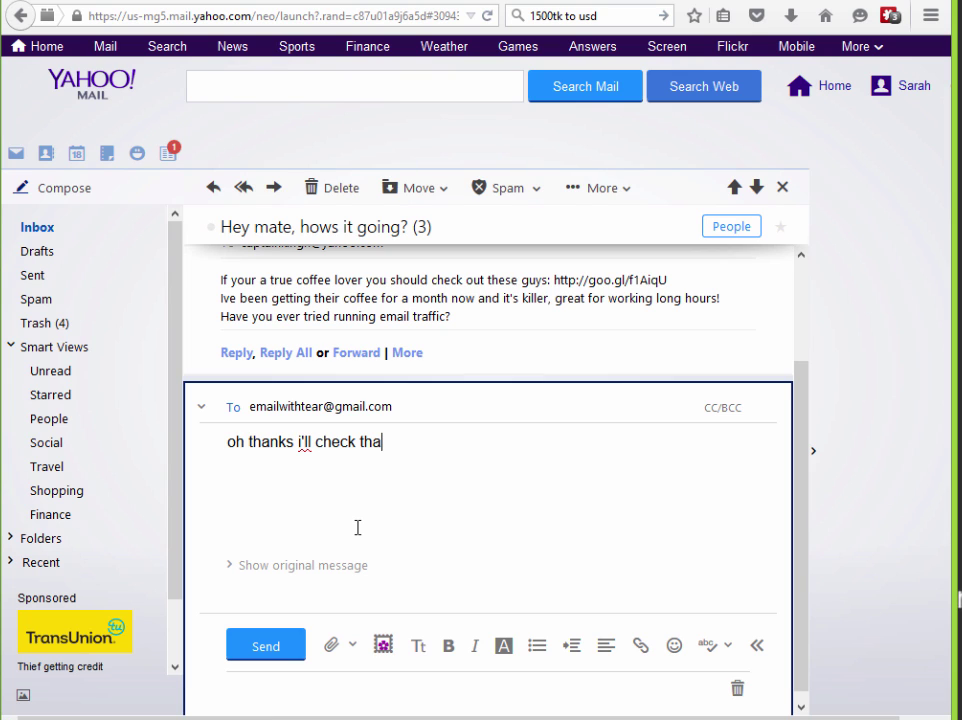
pyautogui.write('t coffee. ')
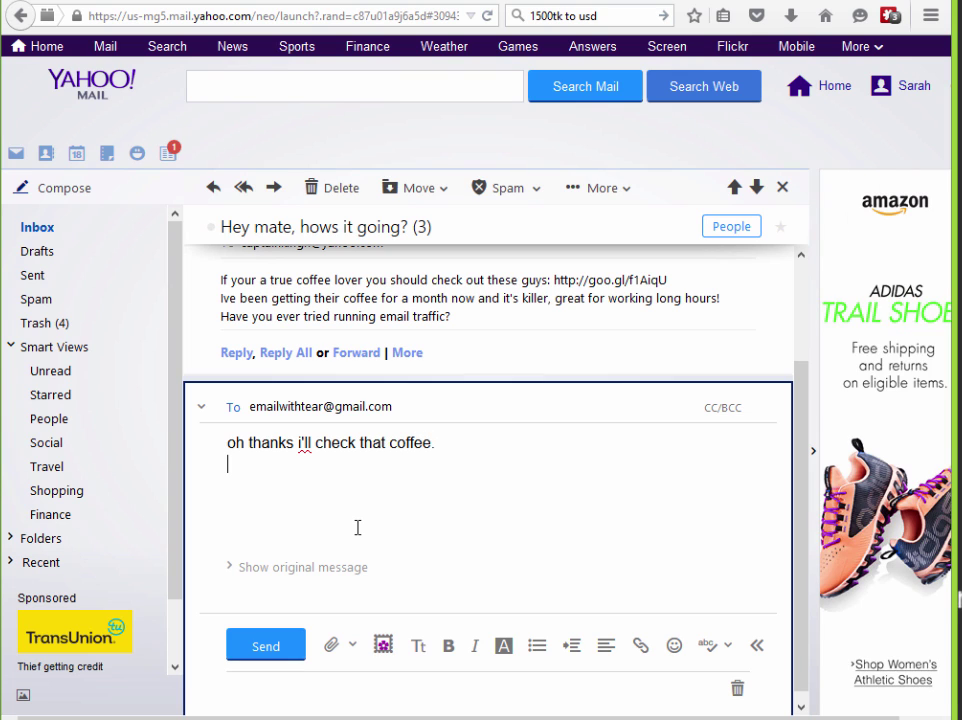
pyautogui.write("No i've never tried e")
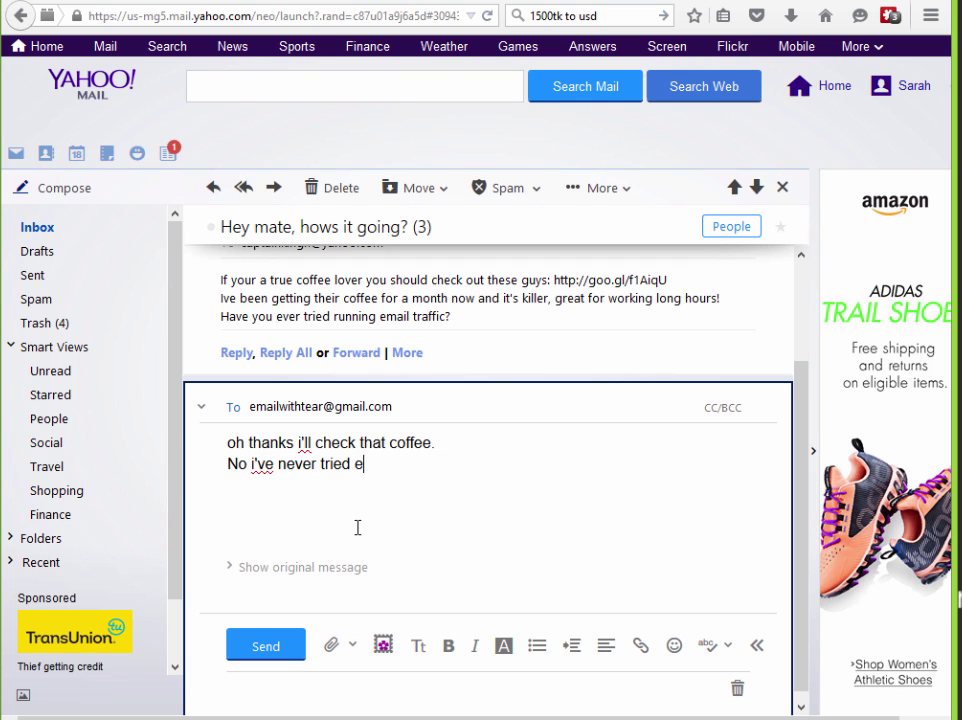
pyautogui.write('mailing')
pyautogui.click(250, 650)
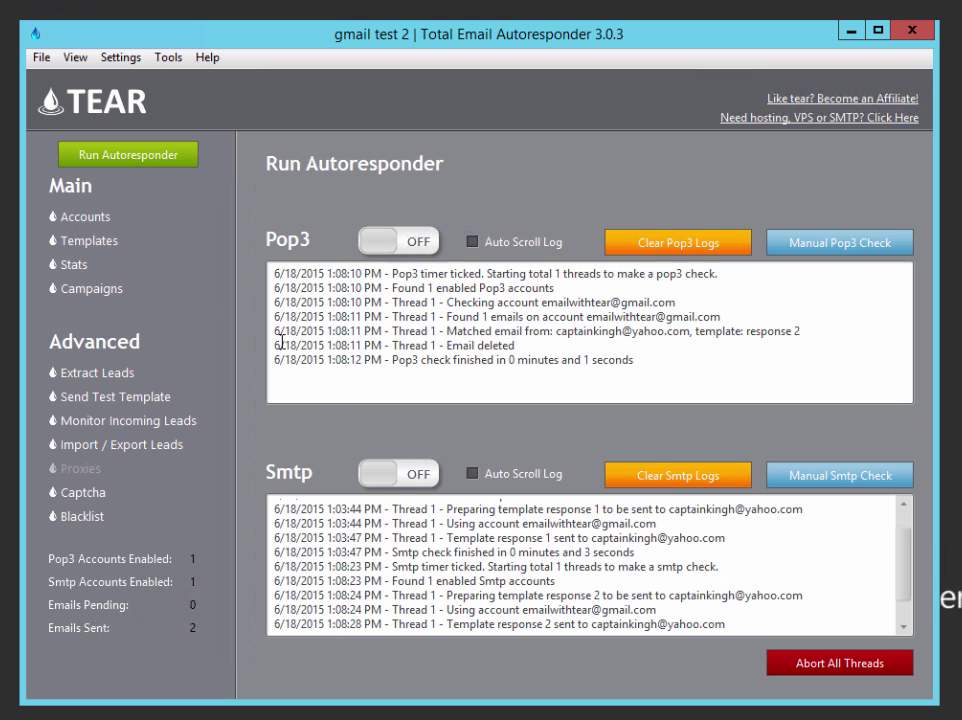
# Load the response 3 template in Templates and select its From Address text
pyautogui.click(99, 248)
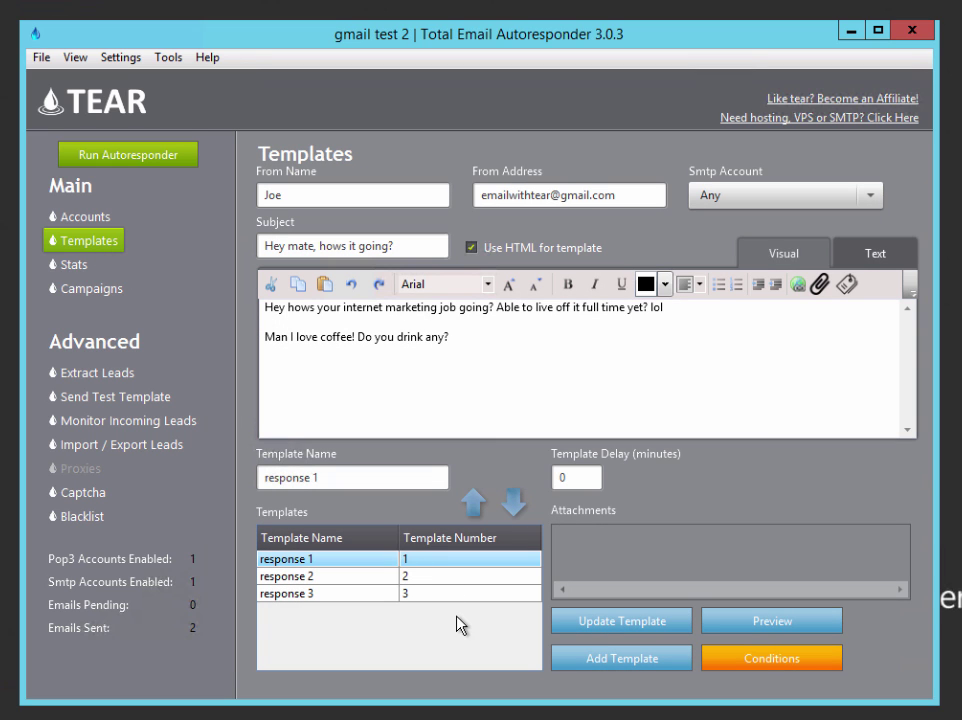
pyautogui.click(455, 598)
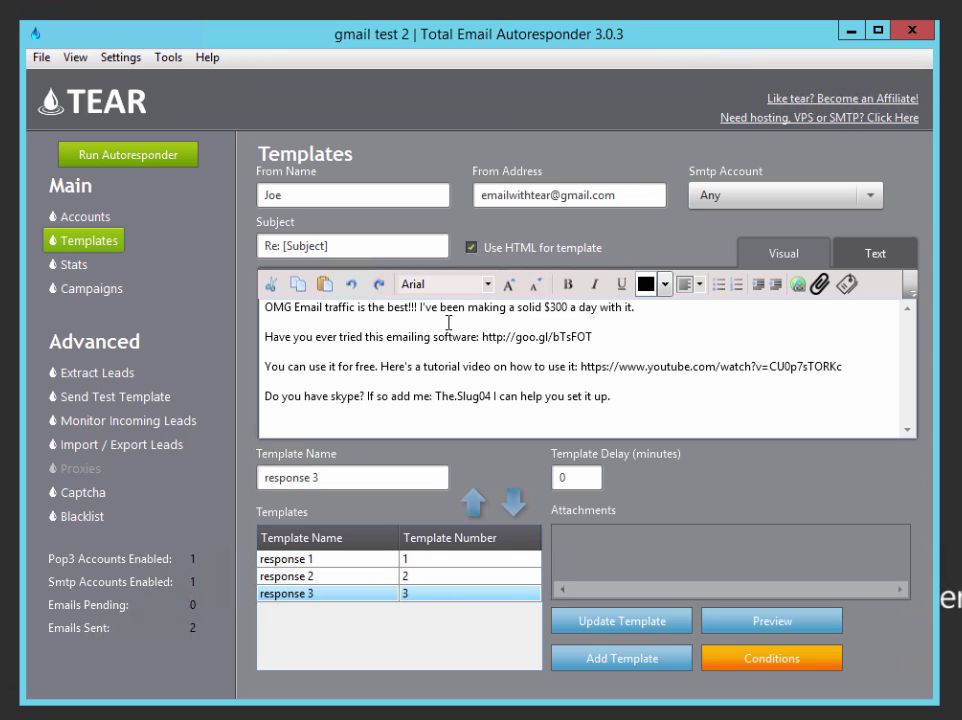
pyautogui.moveTo(648, 195); pyautogui.dragTo(483, 192)
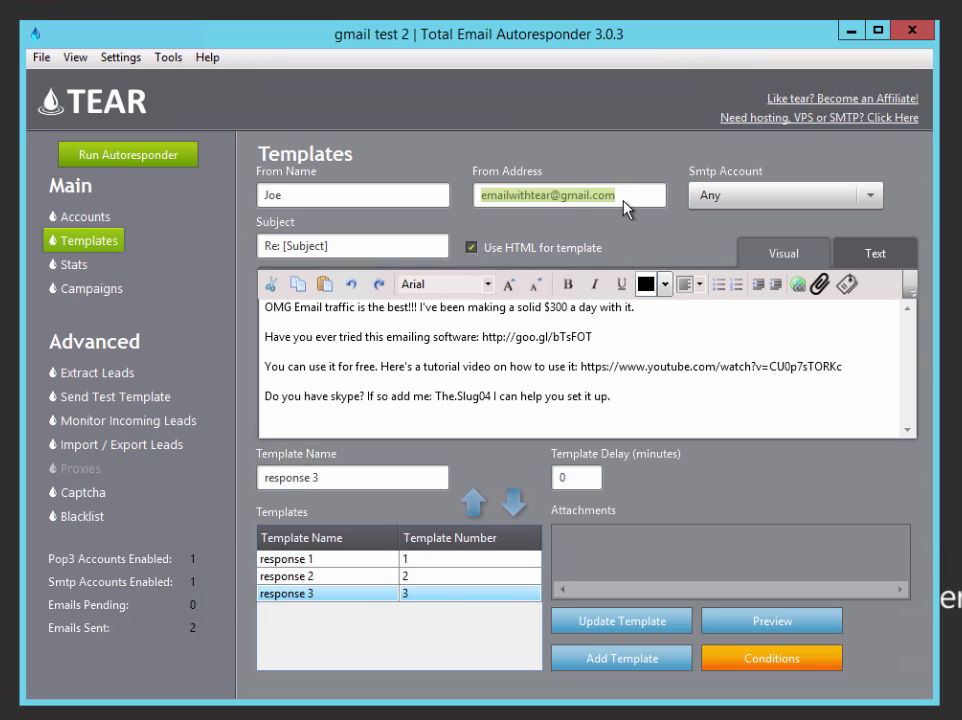
pyautogui.moveTo(636, 195); pyautogui.dragTo(470, 192)
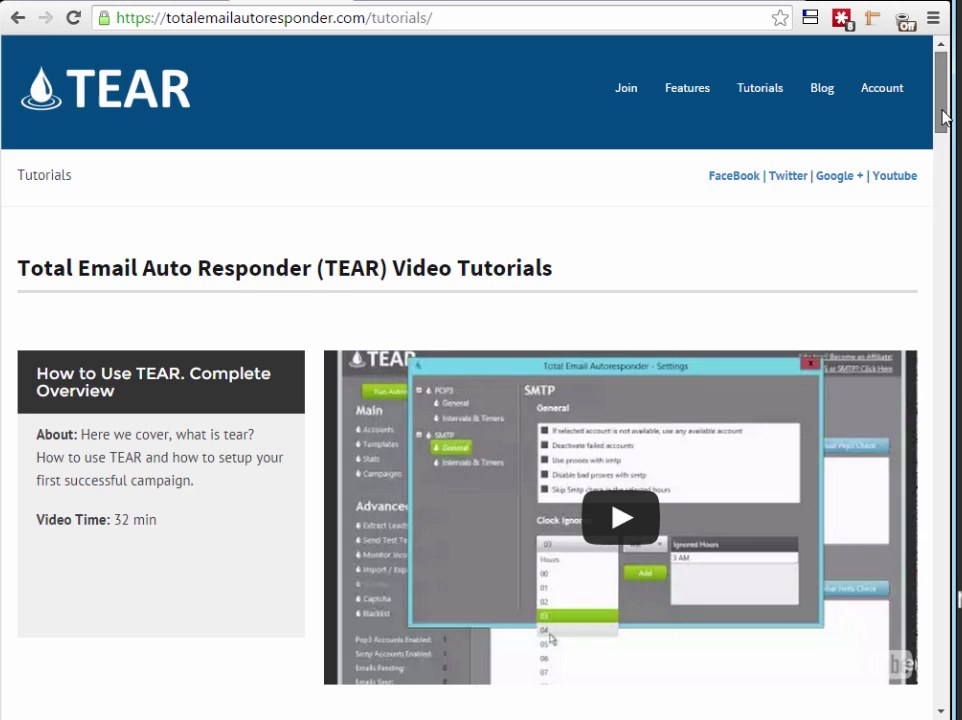
pyautogui.scroll(-3, 948, 130)
pyautogui.scroll(-2, 947, 135)
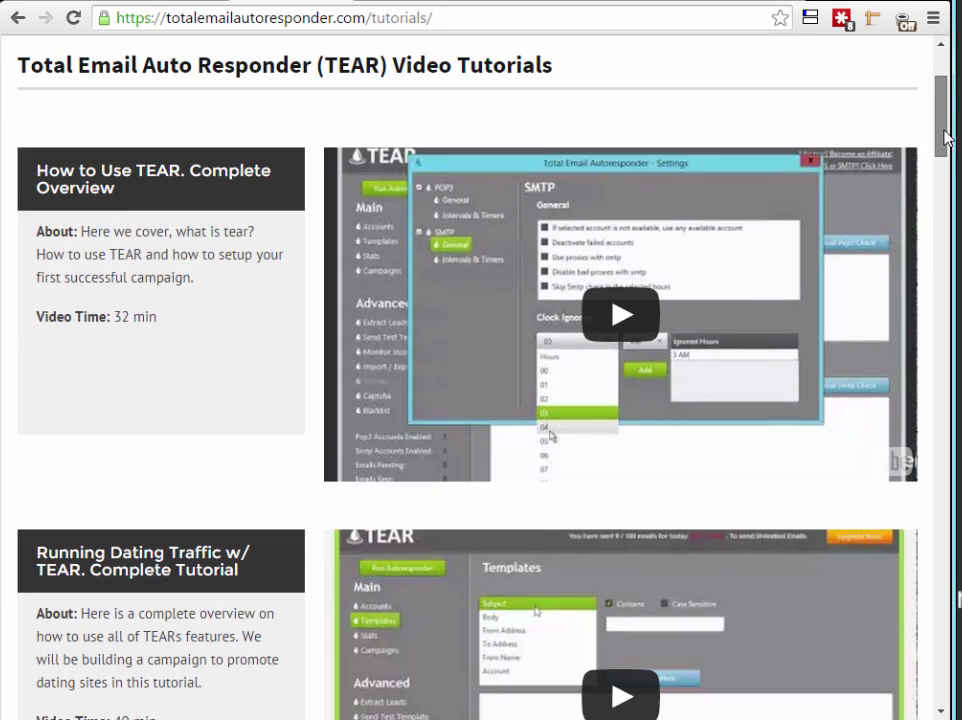
pyautogui.scroll(4, 947, 125)
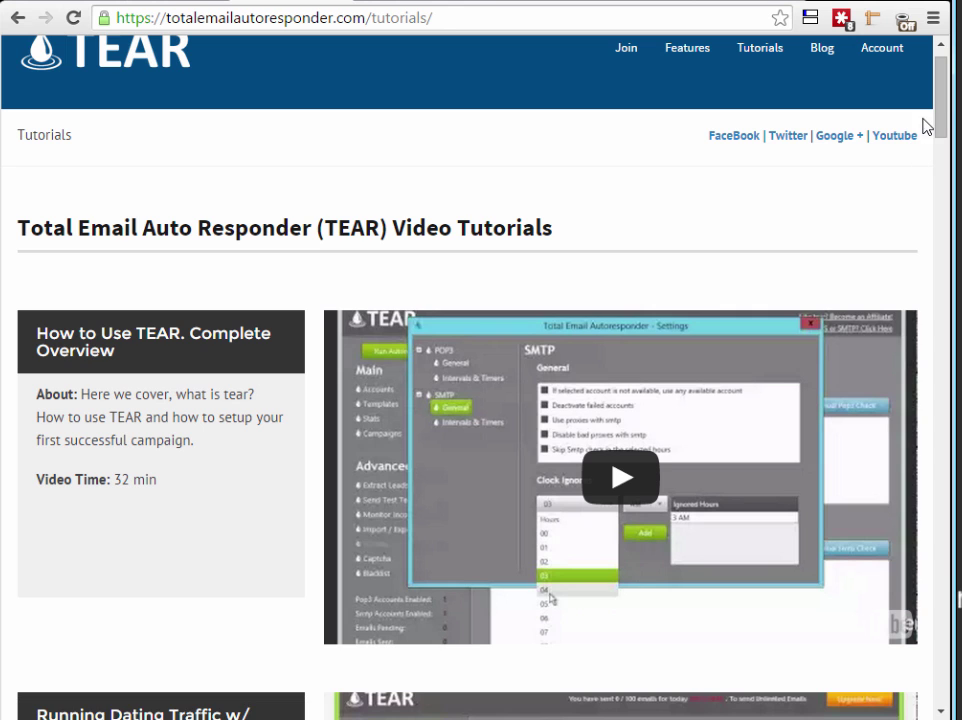
pyautogui.scroll(-2, 945, 125)
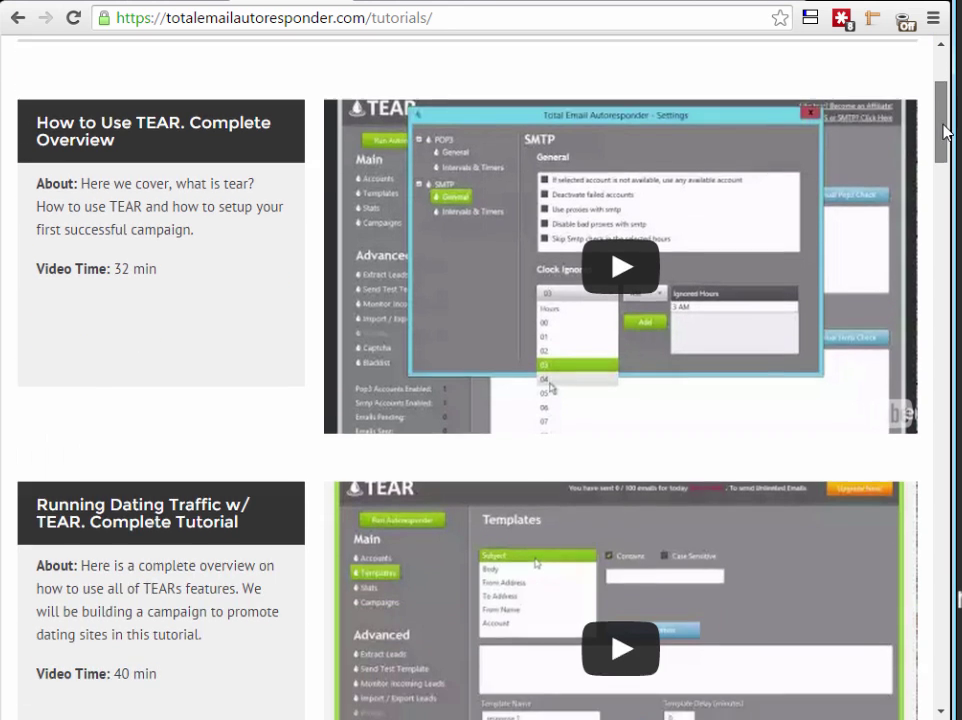
pyautogui.scroll(3, 945, 115)
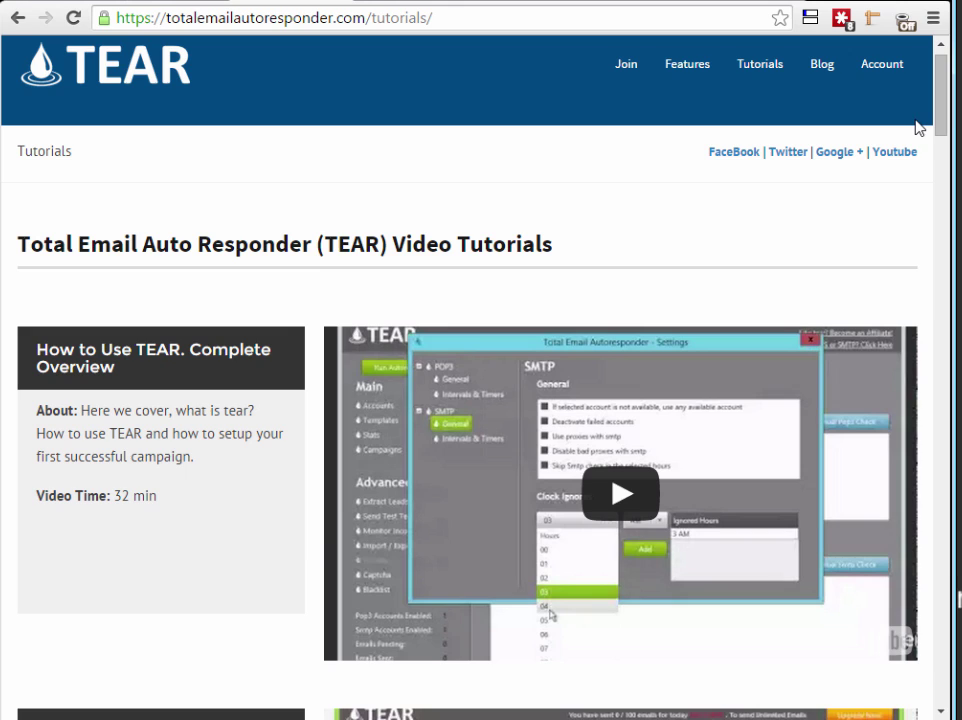